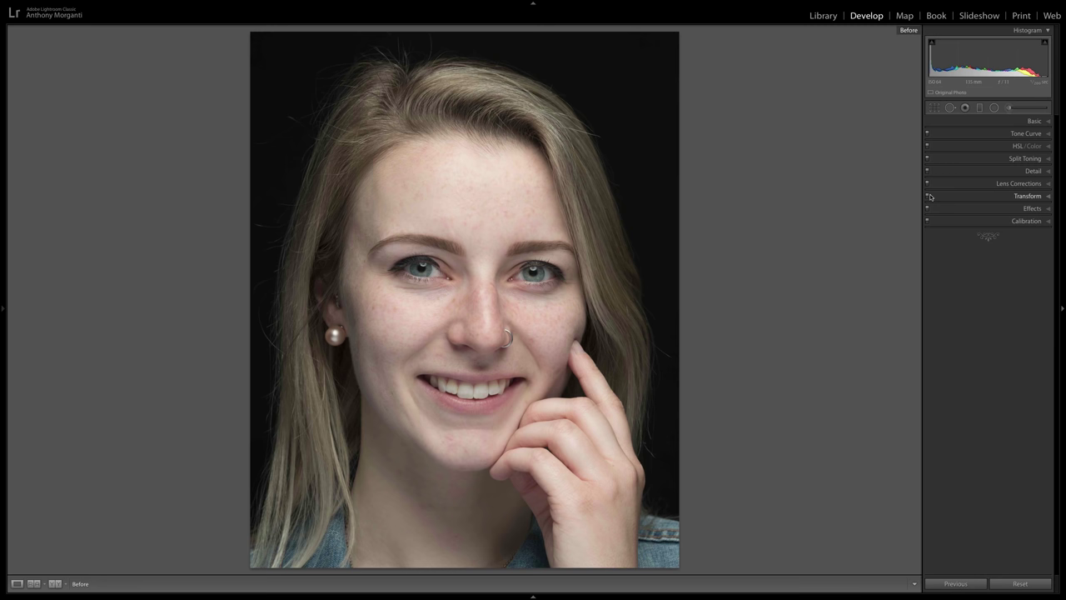
Step: Crop the portrait to a vertical 4 x 5 / 8 x 10 frame, centred on the face with less space above the head
{"action": "key", "text": "backslash"}
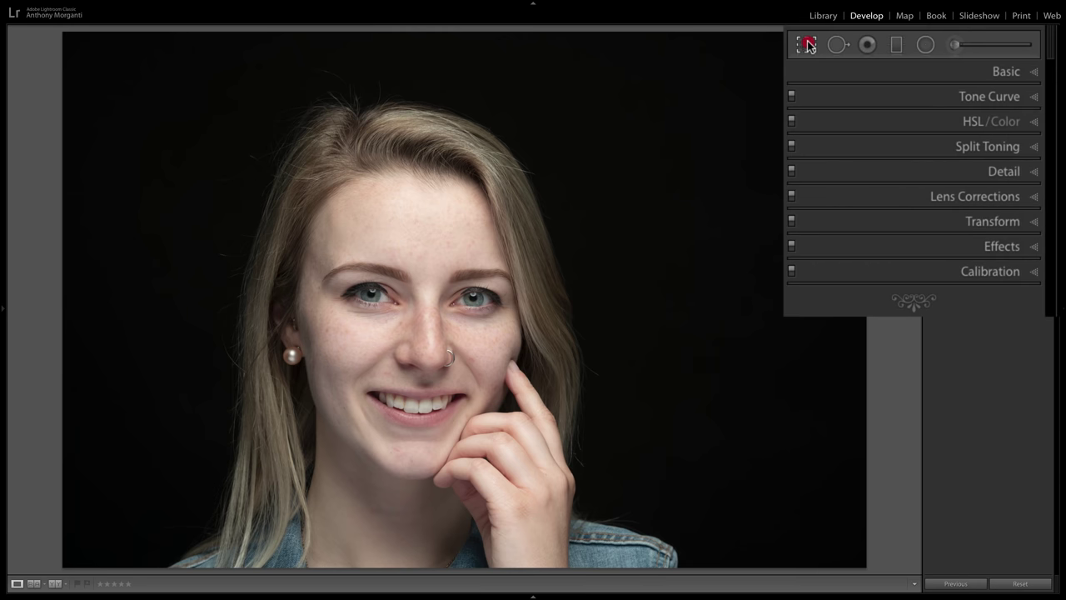
{"action": "left_click", "coordinate": [807, 45]}
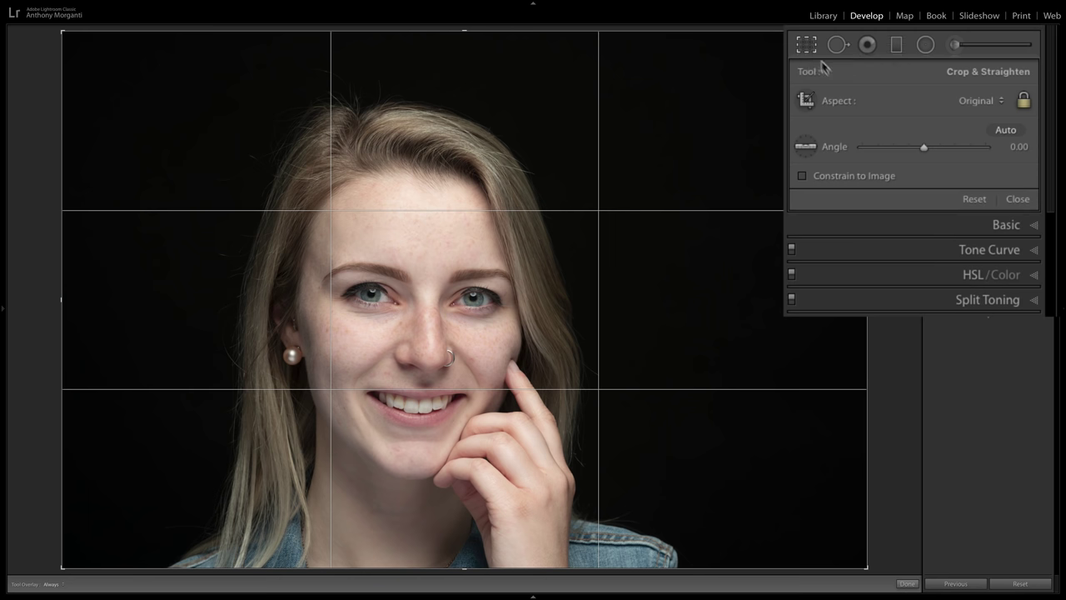
{"action": "left_click", "coordinate": [981, 101]}
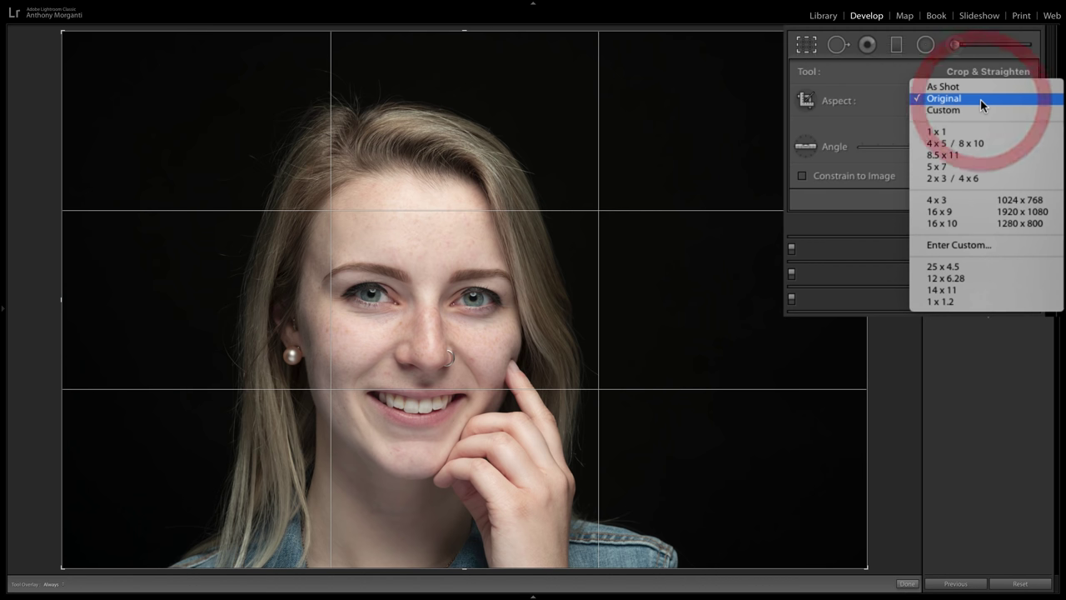
{"action": "left_click", "coordinate": [978, 144]}
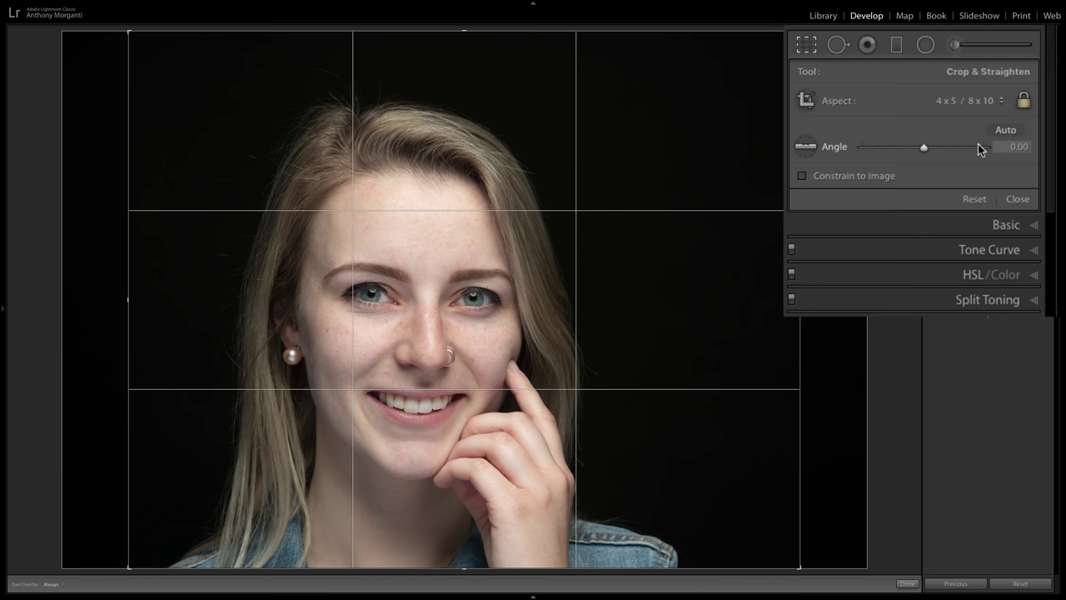
{"action": "key", "text": "x"}
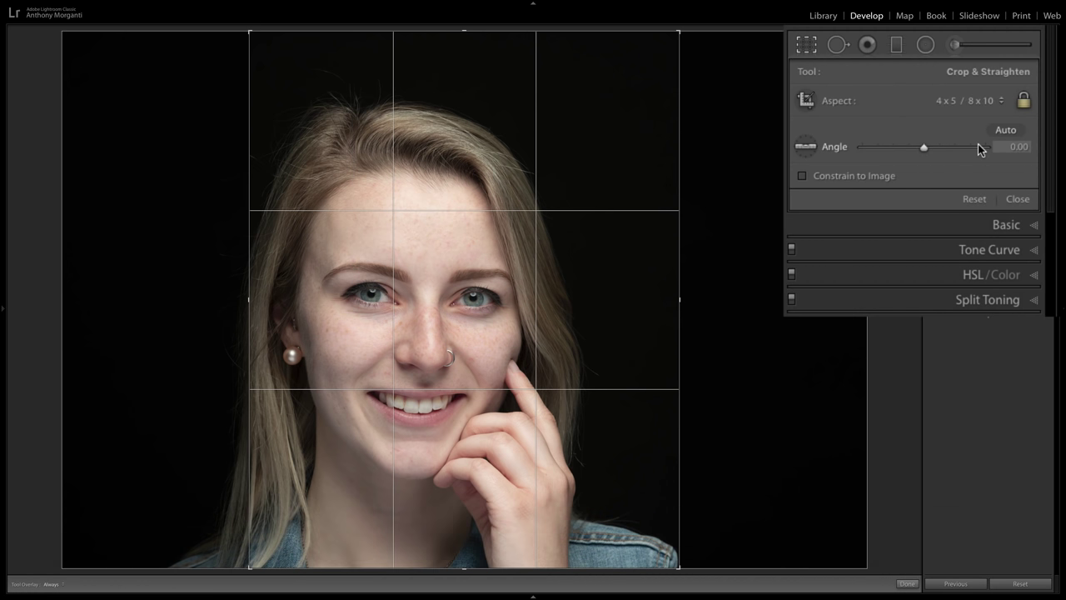
{"action": "left_click_drag", "start_coordinate": [427, 338], "coordinate": [477, 339]}
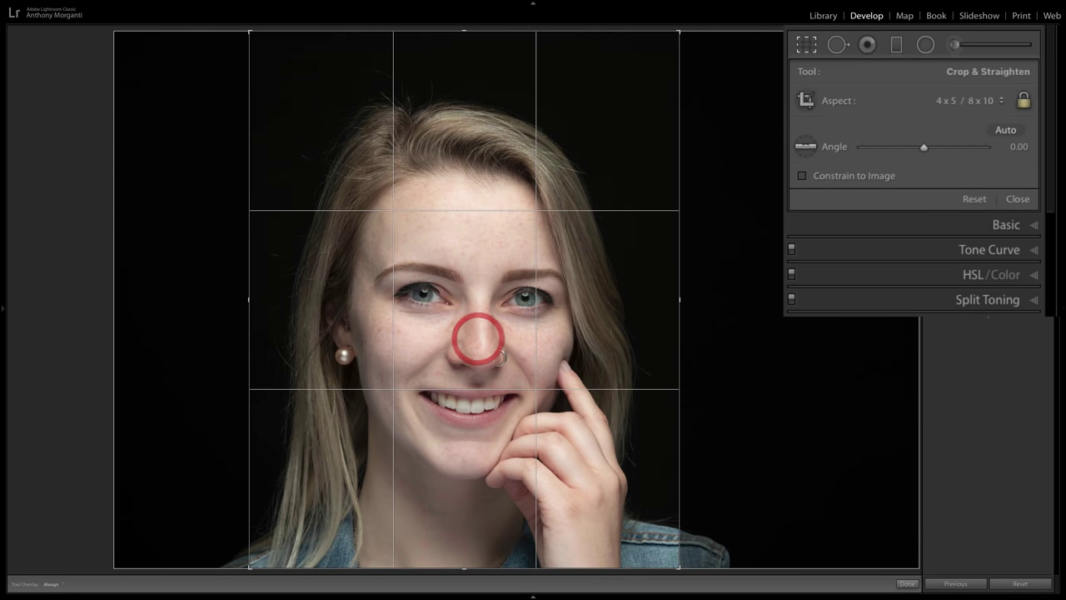
{"action": "left_click_drag", "start_coordinate": [462, 33], "coordinate": [461, 53]}
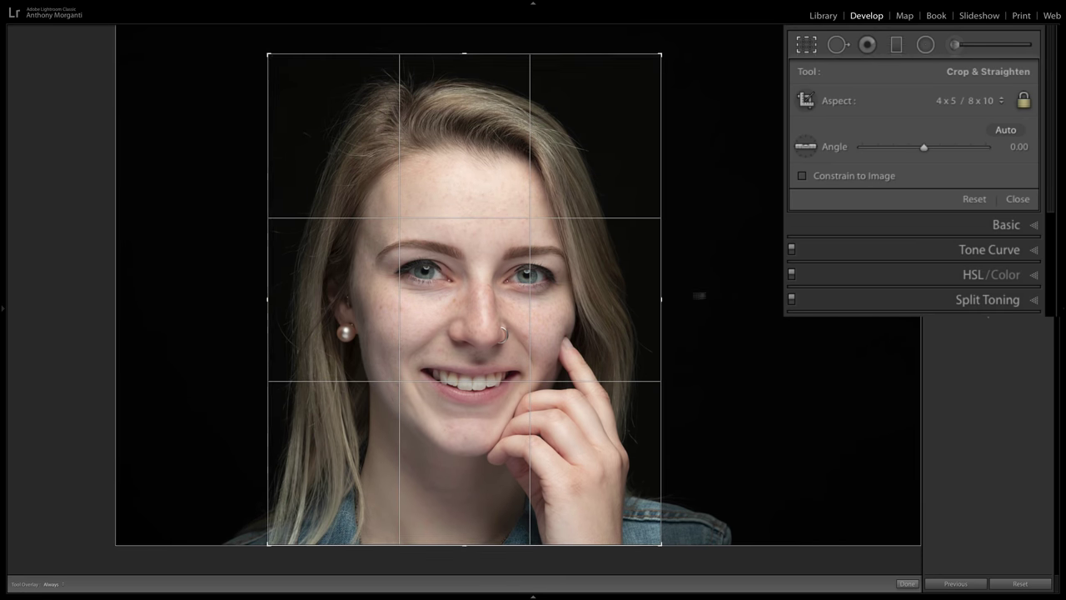
{"action": "left_click", "coordinate": [807, 48]}
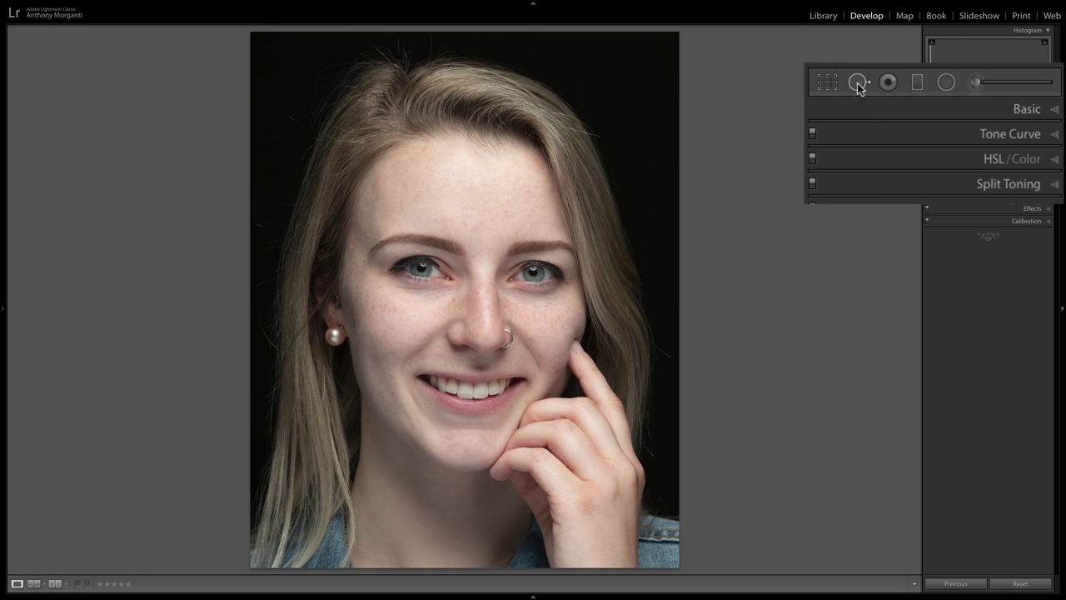
Step: Heal the blemishes on both cheeks and beside the nose with a size 75 Spot Removal brush at feather and opacity 100
{"action": "left_click", "coordinate": [859, 86]}
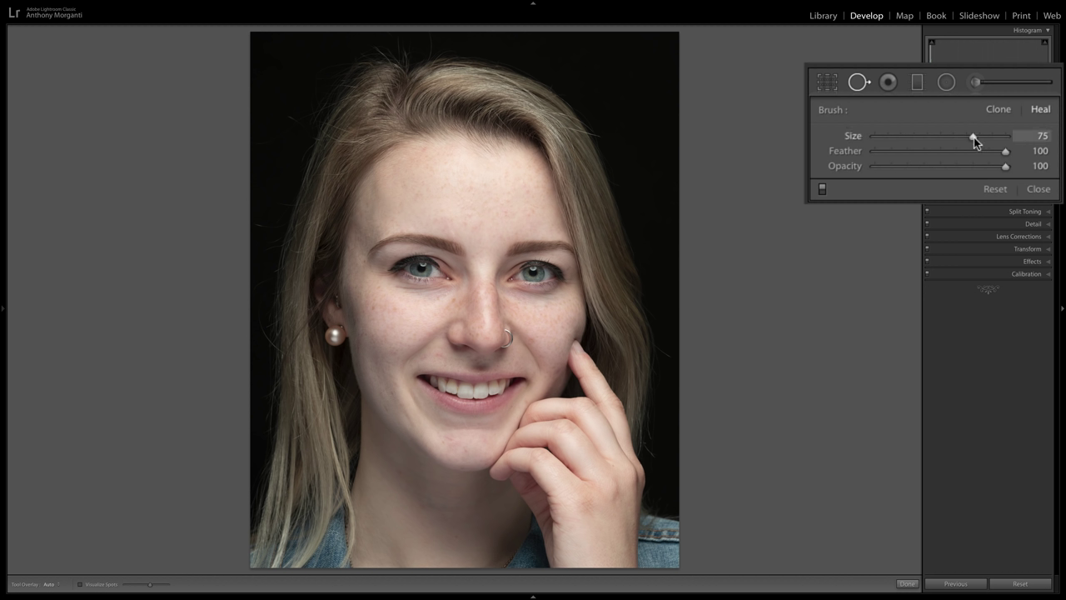
{"action": "mouse_move", "coordinate": [973, 136]}
{"action": "left_mouse_down"}
{"action": "mouse_move", "coordinate": [987, 143]}
{"action": "mouse_move", "coordinate": [978, 138]}
{"action": "left_mouse_up"}
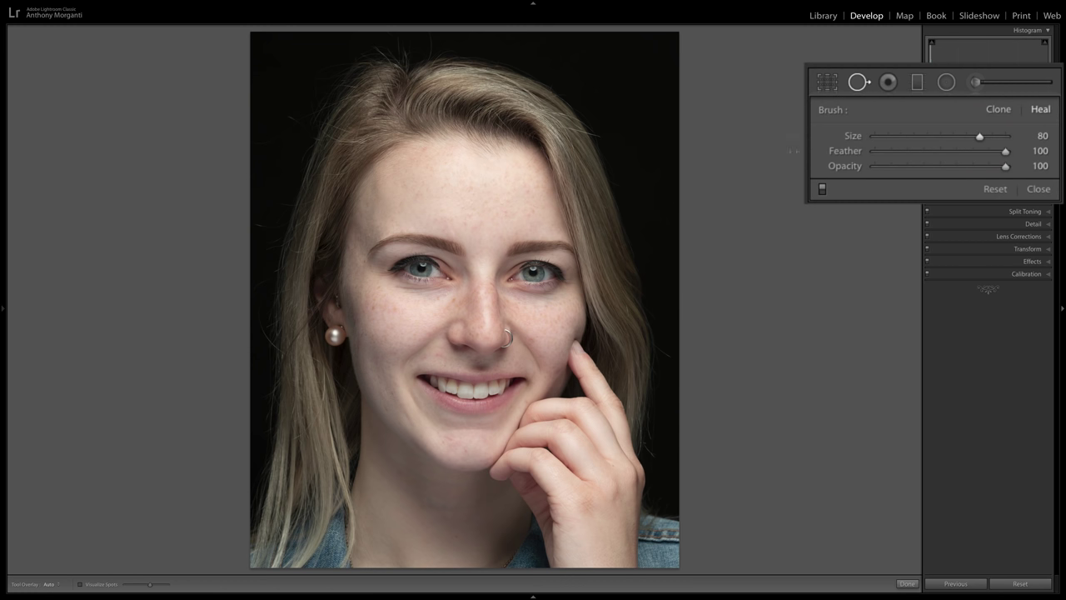
{"action": "key", "text": "bracketleft"}
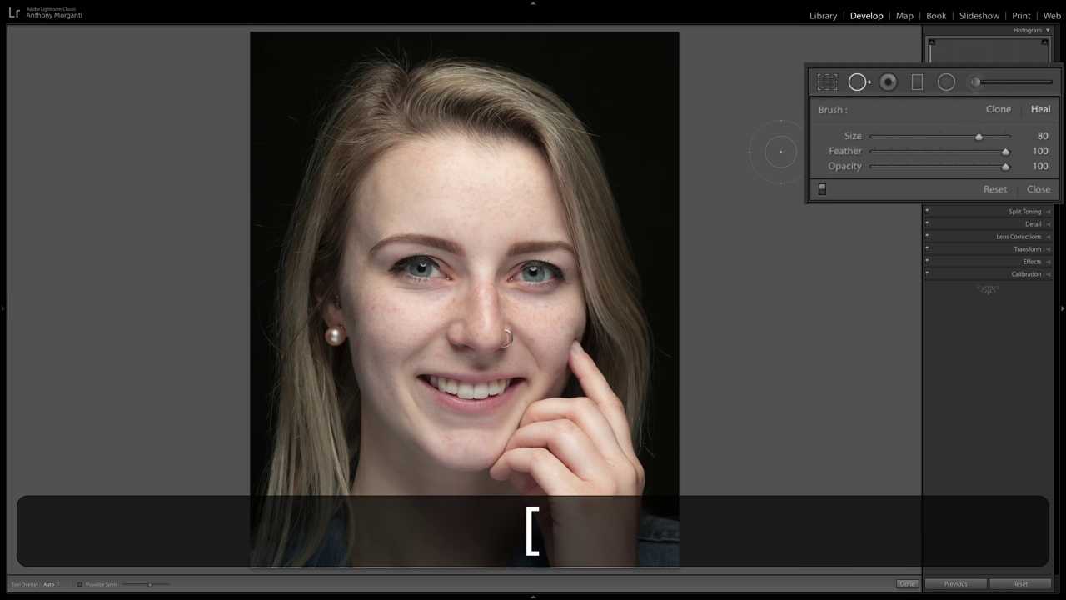
{"action": "key", "text": "bracketright"}
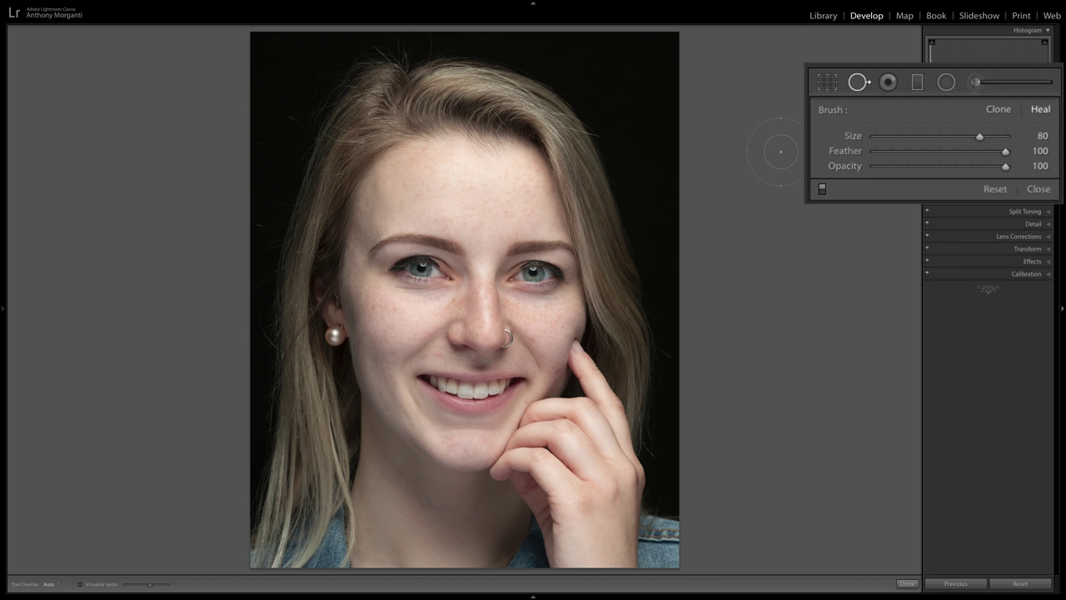
{"action": "key", "text": "bracketleft"}
{"action": "key", "text": "bracketleft"}
{"action": "key", "text": "bracketleft"}
{"action": "key", "text": "bracketleft"}
{"action": "left_click", "coordinate": [533, 339]}
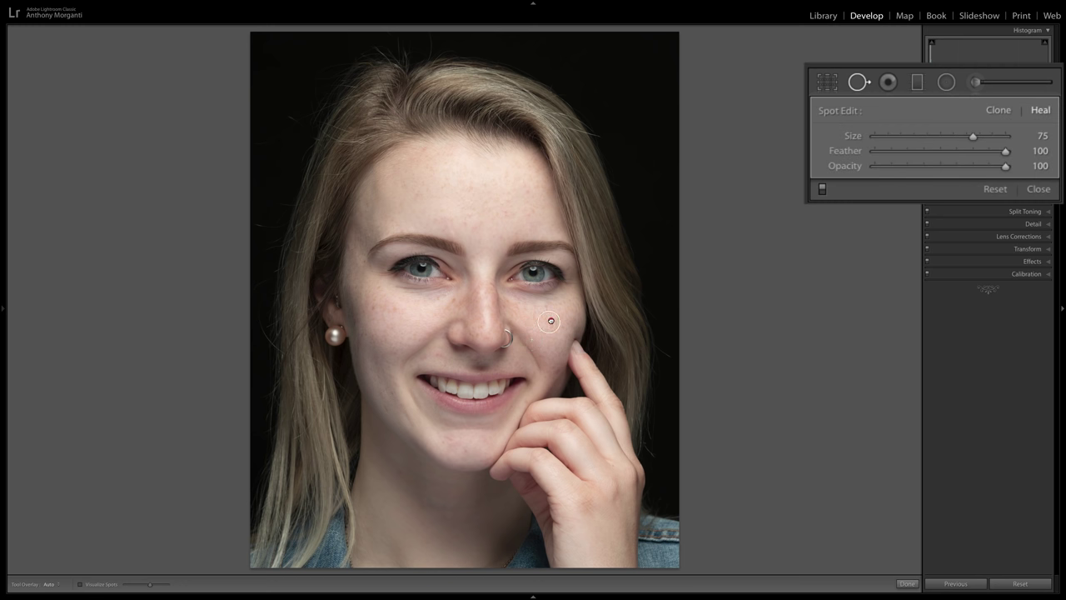
{"action": "left_click", "coordinate": [551, 330]}
{"action": "left_click", "coordinate": [371, 305]}
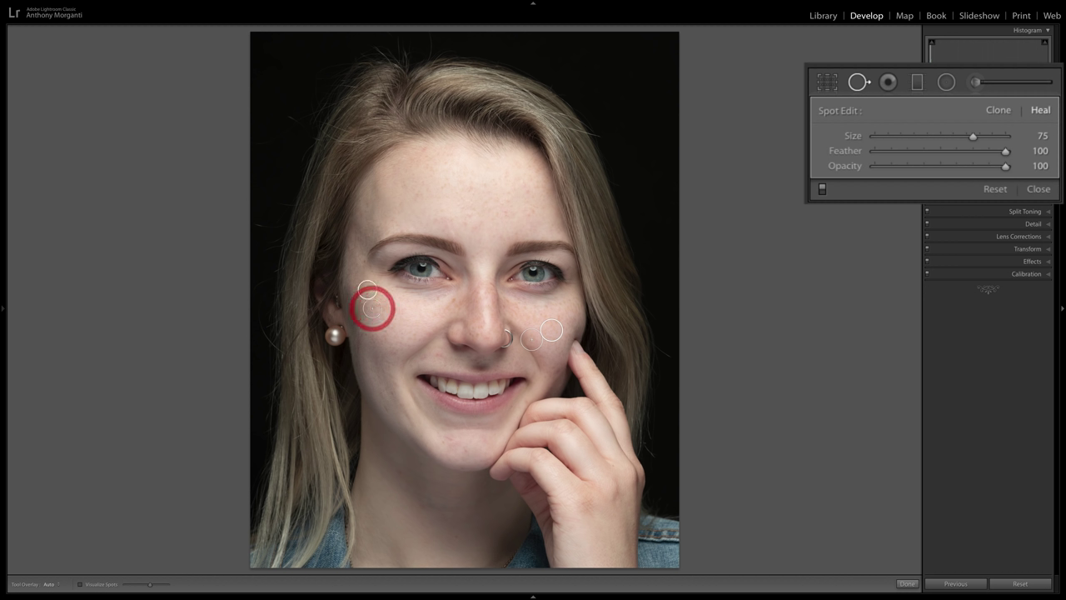
{"action": "left_click", "coordinate": [452, 300]}
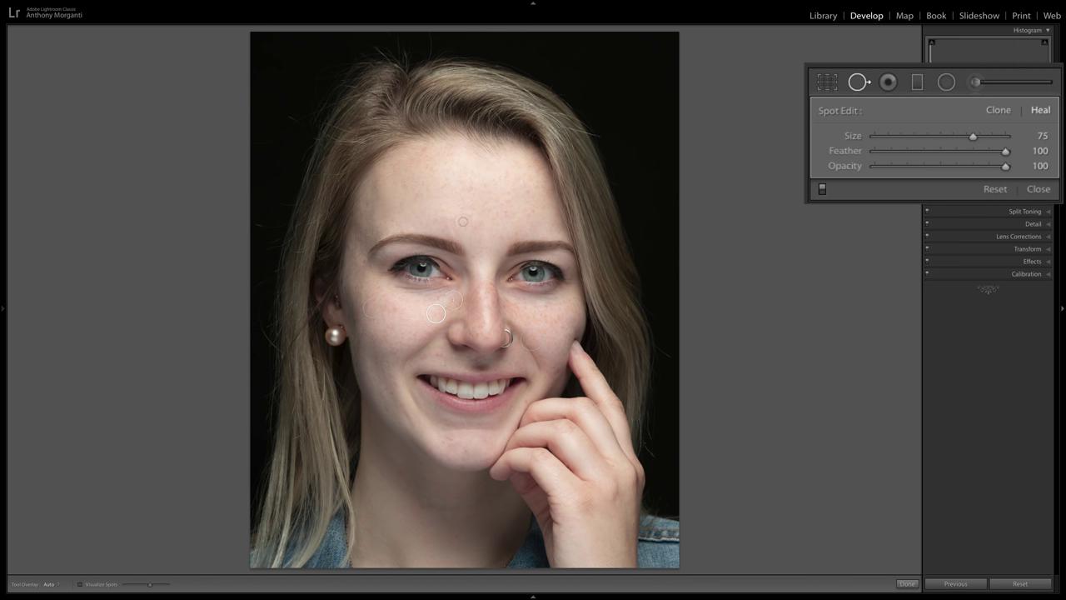
Step: Heal the blemishes across the forehead and close Spot Removal
{"action": "left_click", "coordinate": [464, 222]}
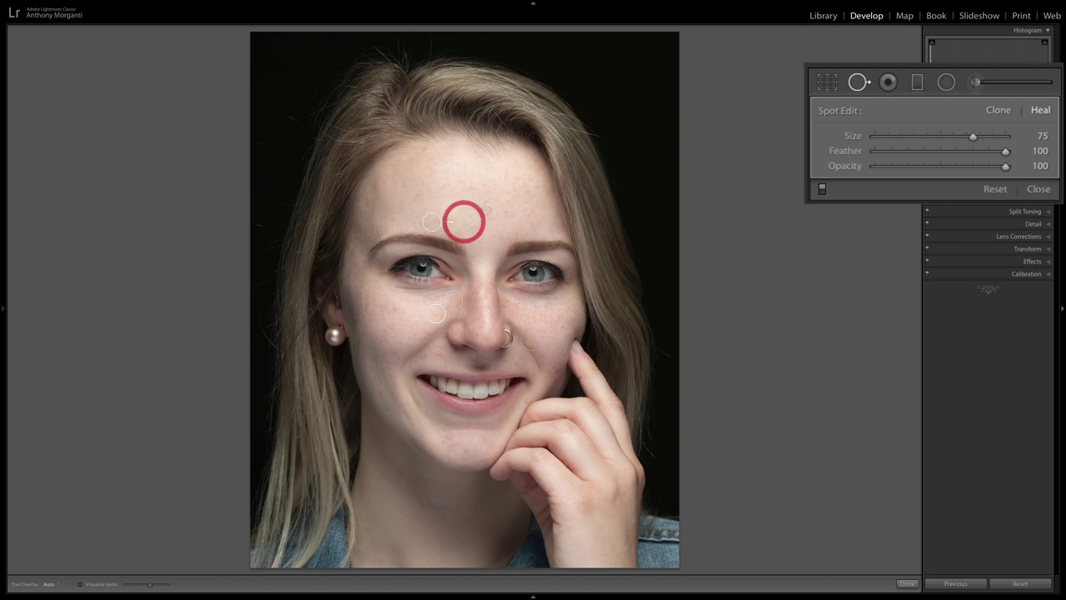
{"action": "left_click", "coordinate": [528, 191]}
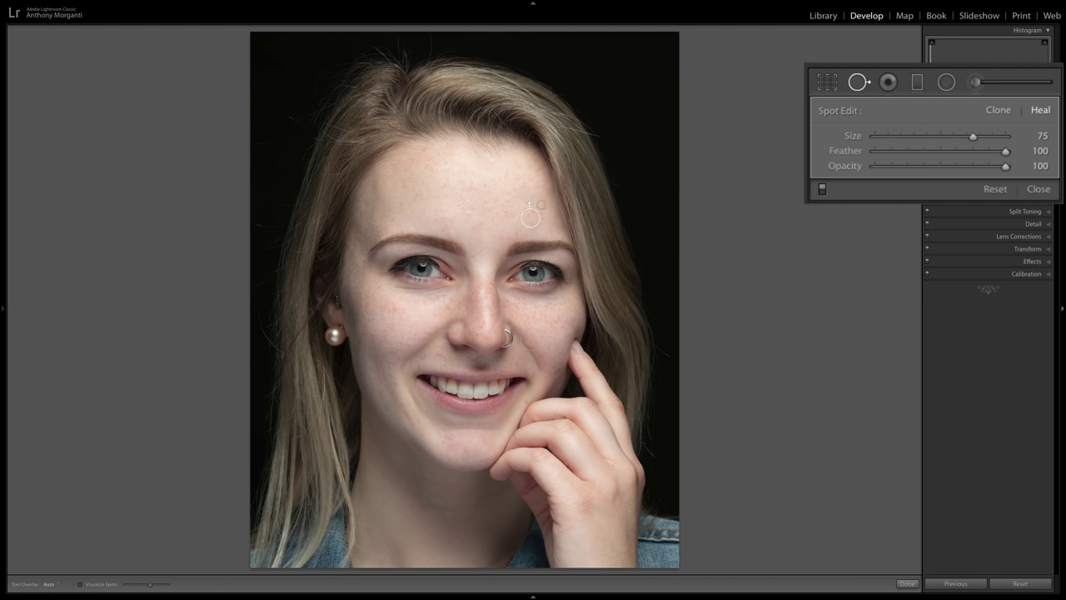
{"action": "left_click", "coordinate": [502, 182]}
{"action": "left_click", "coordinate": [858, 82]}
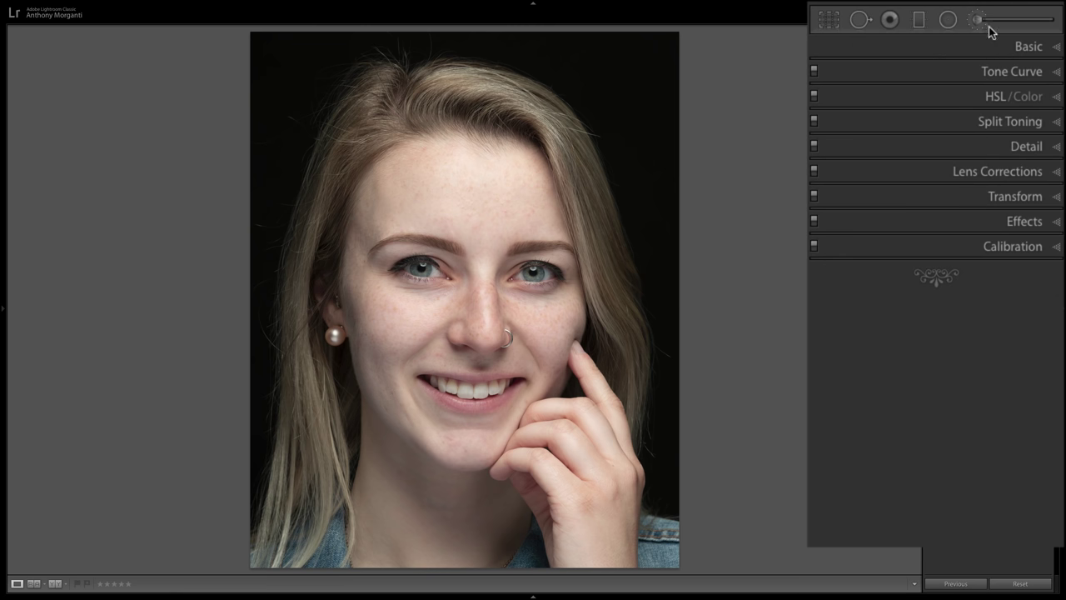
Step: Paint the Soften Skin (Lite) effect over the facial skin with the Adjustment Brush at size 5.0, feather and flow 100
{"action": "left_click", "coordinate": [981, 22]}
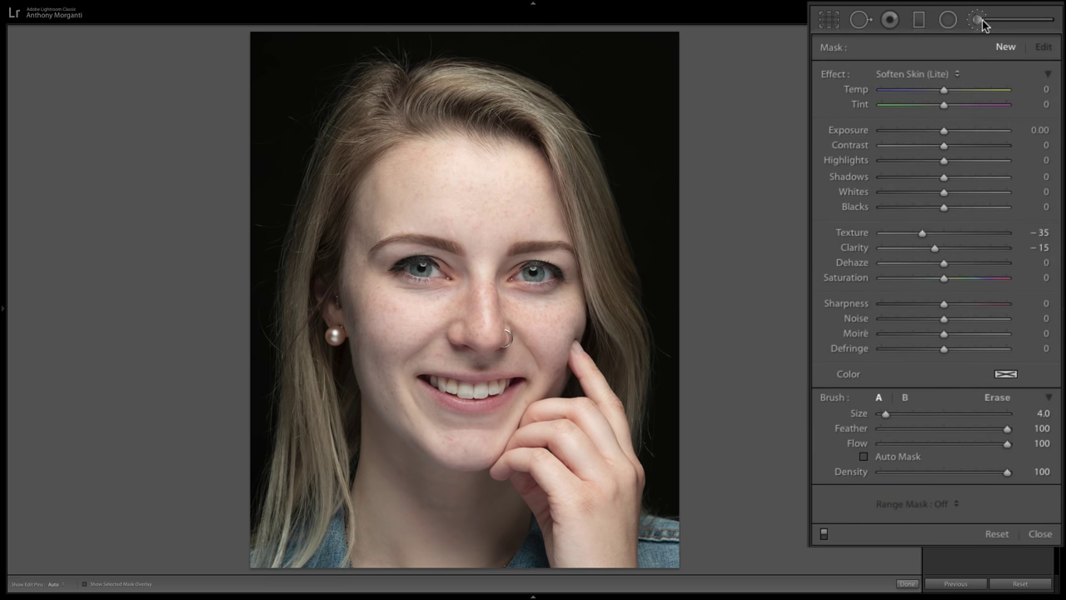
{"action": "left_click", "coordinate": [916, 74]}
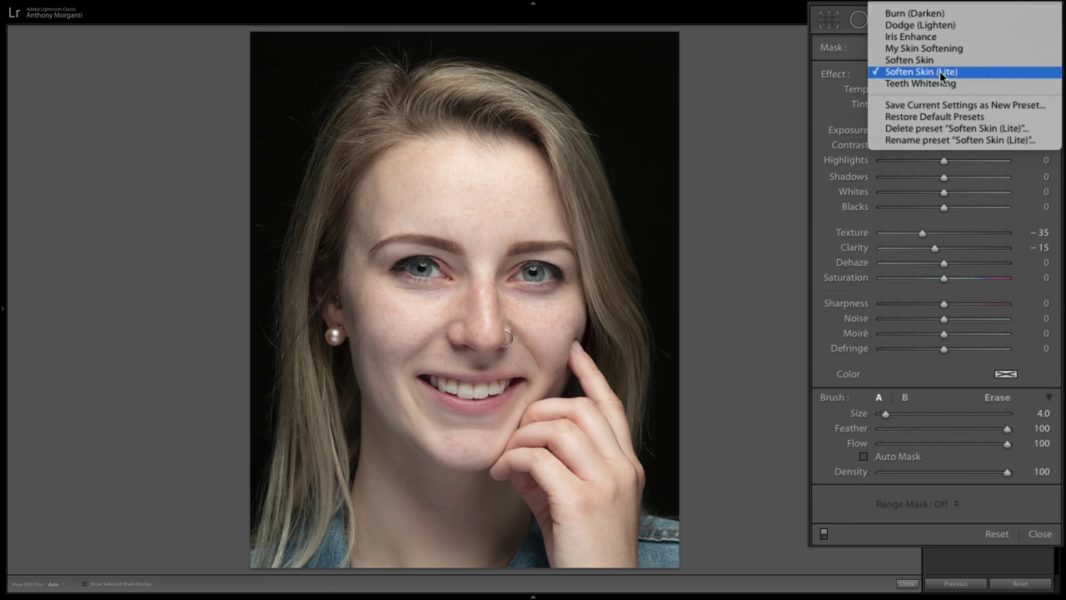
{"action": "left_click", "coordinate": [931, 72]}
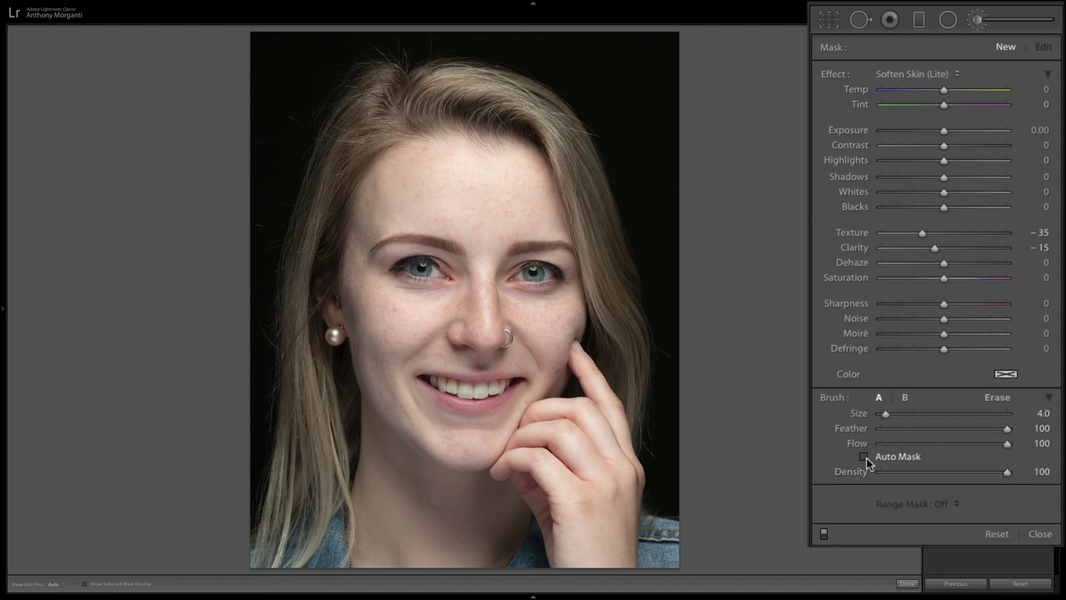
{"action": "scroll", "coordinate": [515, 191], "scroll_direction": "up", "scroll_amount": 3}
{"action": "key", "text": "h"}
{"action": "left_click", "coordinate": [503, 428]}
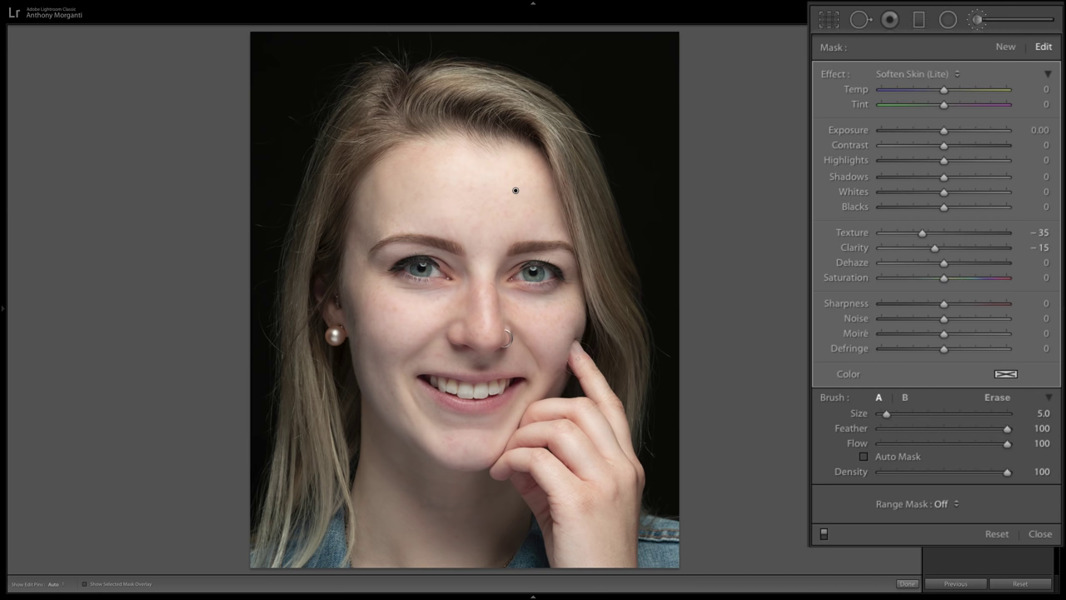
Step: Extend the skin softening over the fingers, hand and remaining skin, reducing the brush size to 3.0 for smaller areas
{"action": "mouse_move", "coordinate": [589, 376]}
{"action": "left_mouse_down"}
{"action": "mouse_move", "coordinate": [619, 449]}
{"action": "mouse_move", "coordinate": [584, 408]}
{"action": "mouse_move", "coordinate": [538, 416]}
{"action": "mouse_move", "coordinate": [626, 481]}
{"action": "mouse_move", "coordinate": [545, 441]}
{"action": "mouse_move", "coordinate": [623, 530]}
{"action": "mouse_move", "coordinate": [590, 536]}
{"action": "mouse_move", "coordinate": [580, 511]}
{"action": "mouse_move", "coordinate": [534, 491]}
{"action": "left_mouse_up"}
{"action": "key", "text": "h"}
{"action": "key", "text": "h"}
{"action": "key", "text": "h"}
{"action": "key", "text": "bracketleft"}
{"action": "key", "text": "bracketleft"}
{"action": "key", "text": "bracketleft"}
{"action": "key", "text": "bracketleft"}
{"action": "key", "text": "h"}
{"action": "key", "text": "h"}
Step: Compare the portrait with and without the brushed skin softening
{"action": "left_click", "coordinate": [824, 534]}
{"action": "left_click", "coordinate": [824, 534]}
{"action": "left_click", "coordinate": [823, 534]}
{"action": "left_click", "coordinate": [823, 534]}
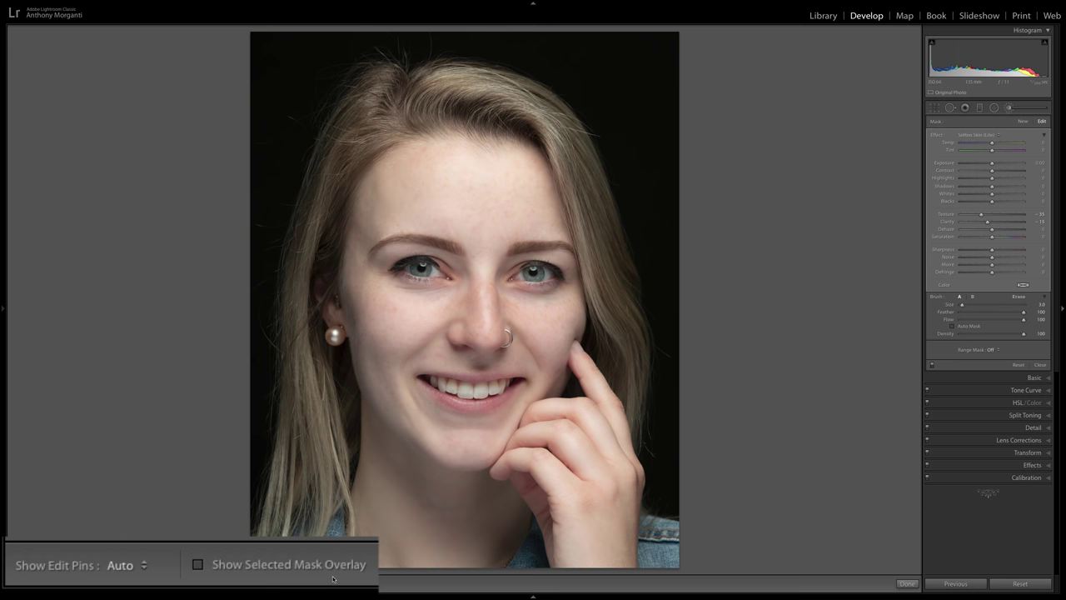
Step: Hide and restore the toolbar, and turn on the overlay of the selected mask
{"action": "key", "text": "t"}
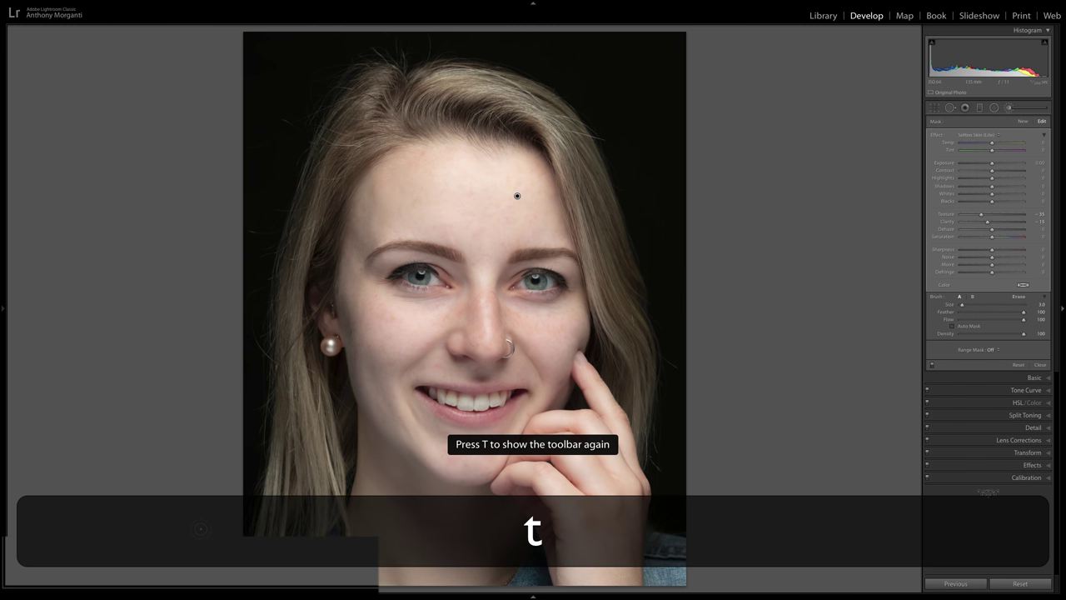
{"action": "key", "text": "t"}
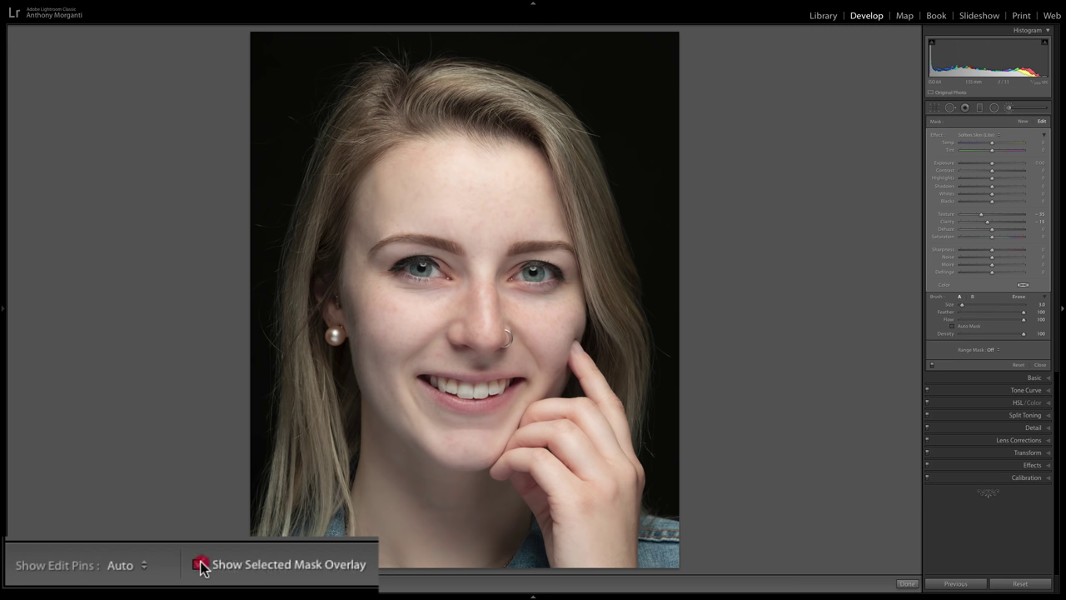
{"action": "left_click", "coordinate": [199, 566]}
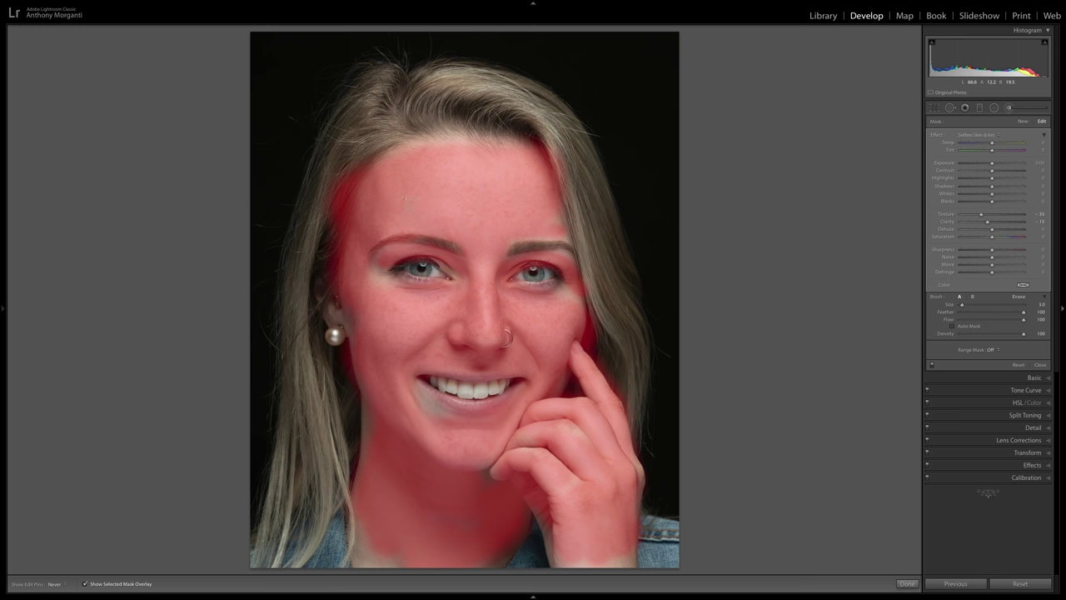
Step: Erase the skin-softening mask from both eyebrows with a size 2.0 erase brush
{"action": "left_click", "coordinate": [447, 221]}
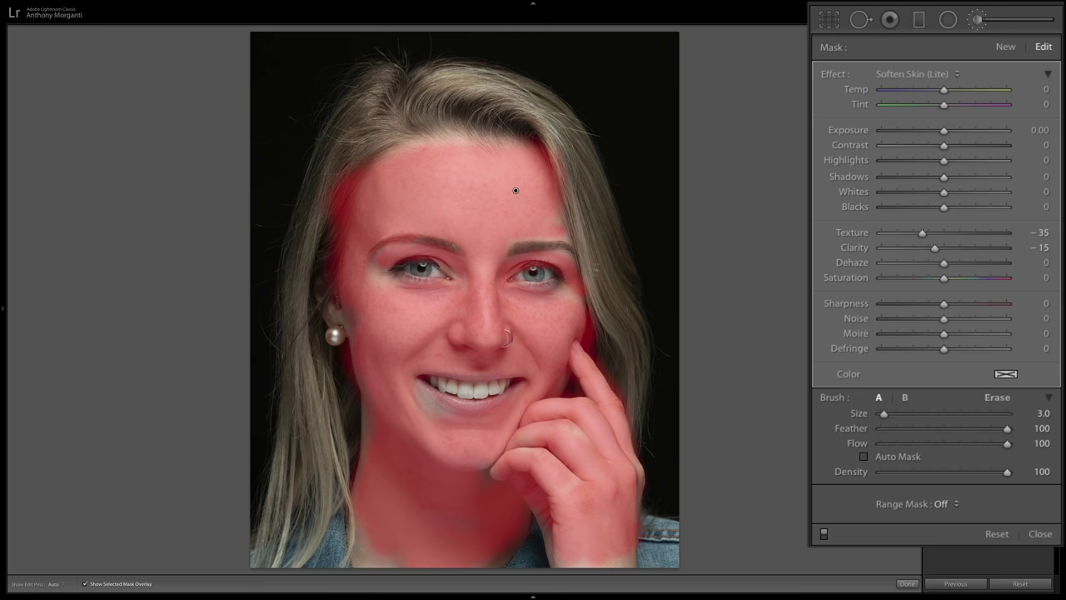
{"action": "key", "text": "alt"}
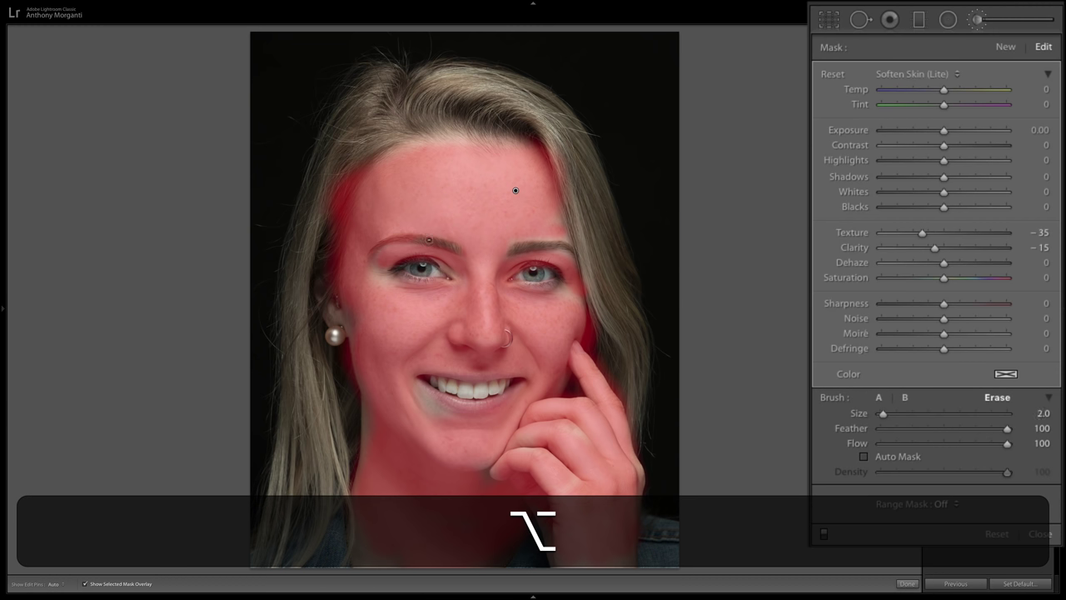
{"action": "key", "text": "alt"}
{"action": "key", "text": "alt"}
{"action": "key", "text": "alt"}
{"action": "key", "text": "h"}
{"action": "key", "text": "h"}
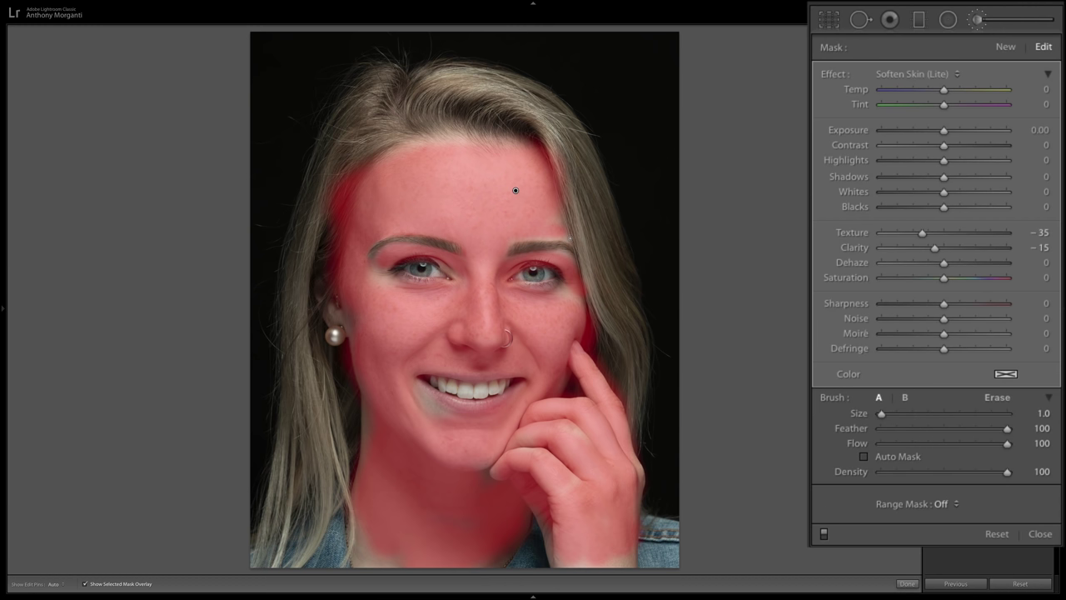
Step: Erase the skin-softening mask around both eyes with a size 2.0 erase brush
{"action": "key", "text": "h"}
{"action": "key", "text": "alt"}
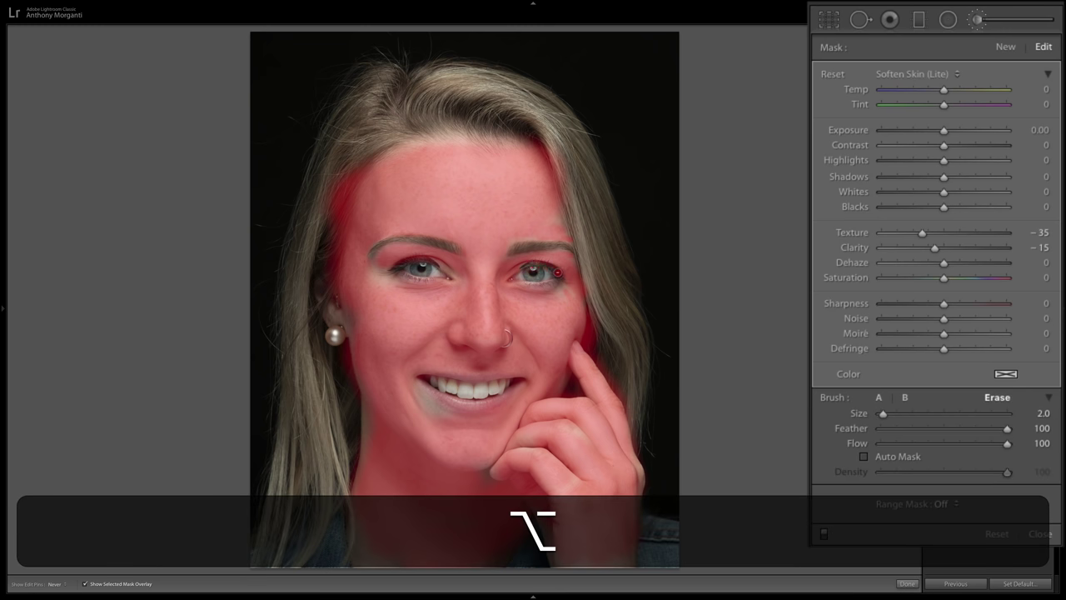
{"action": "mouse_move", "coordinate": [517, 267]}
{"action": "left_mouse_down"}
{"action": "mouse_move", "coordinate": [507, 283]}
{"action": "mouse_move", "coordinate": [559, 280]}
{"action": "left_mouse_up"}
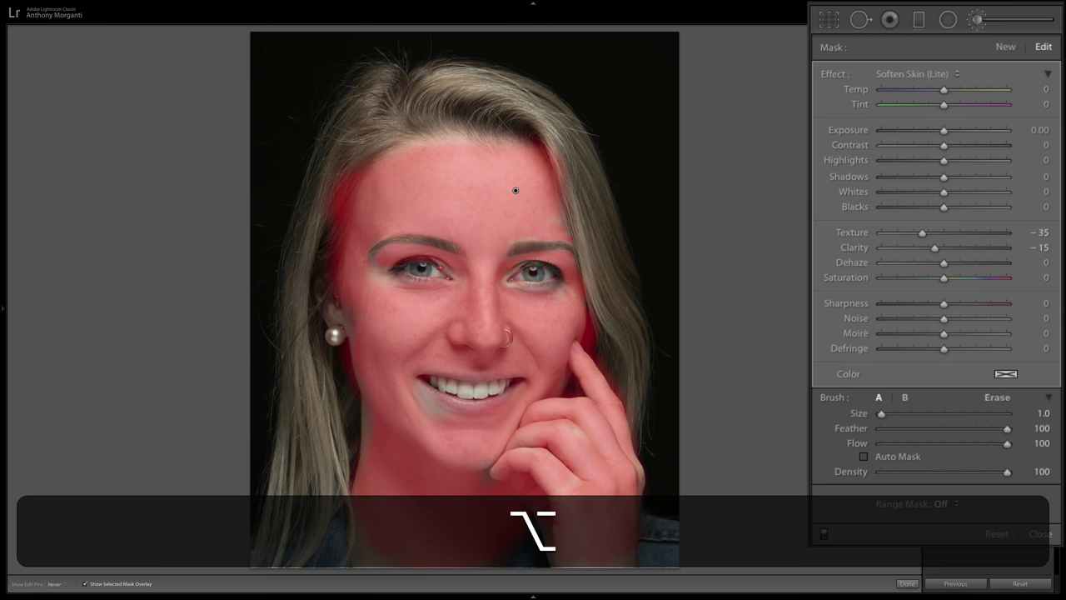
{"action": "key", "text": "alt"}
{"action": "mouse_move", "coordinate": [401, 265]}
{"action": "left_mouse_down"}
{"action": "mouse_move", "coordinate": [448, 271]}
{"action": "mouse_move", "coordinate": [413, 261]}
{"action": "mouse_move", "coordinate": [400, 275]}
{"action": "mouse_move", "coordinate": [446, 283]}
{"action": "mouse_move", "coordinate": [392, 279]}
{"action": "left_mouse_up"}
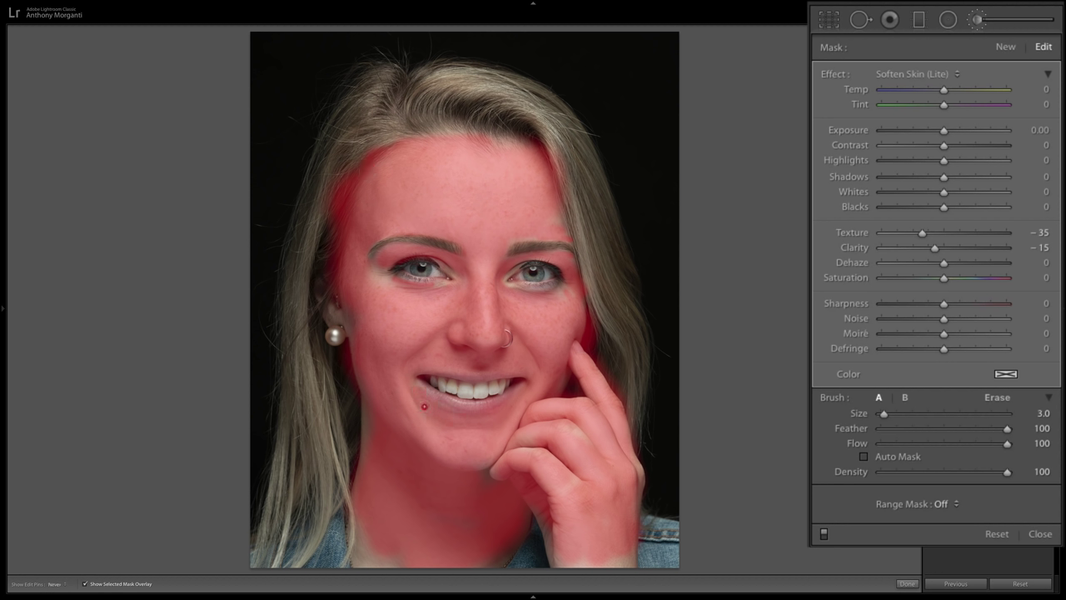
Step: Paint the softening onto the missed skin below the lips and at the neck's base at size 3.0, and hide the mask overlay
{"action": "key", "text": "h"}
{"action": "left_click", "coordinate": [414, 539]}
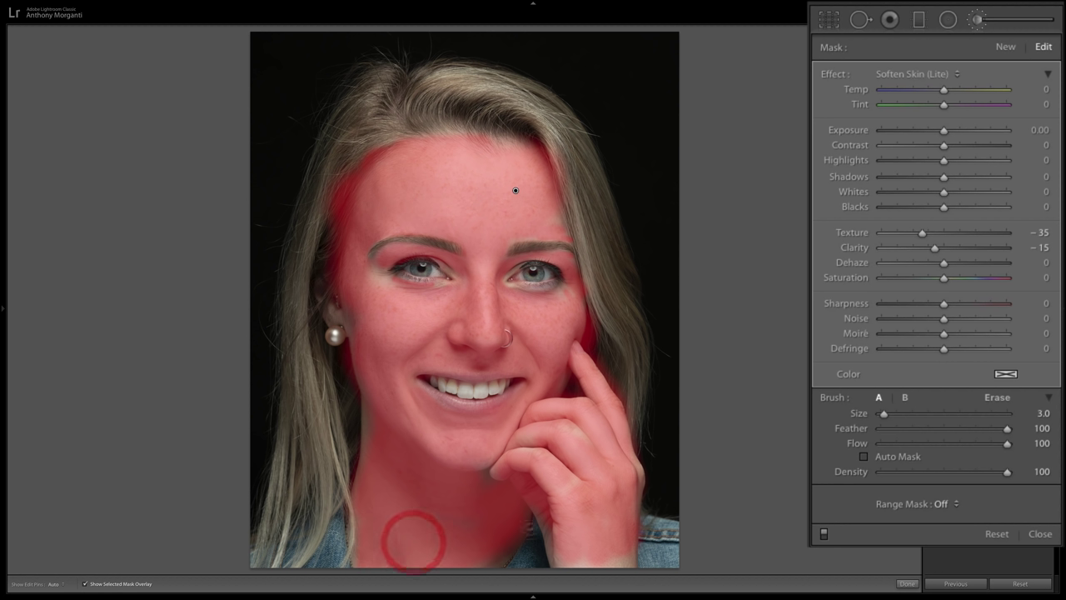
{"action": "key", "text": "h"}
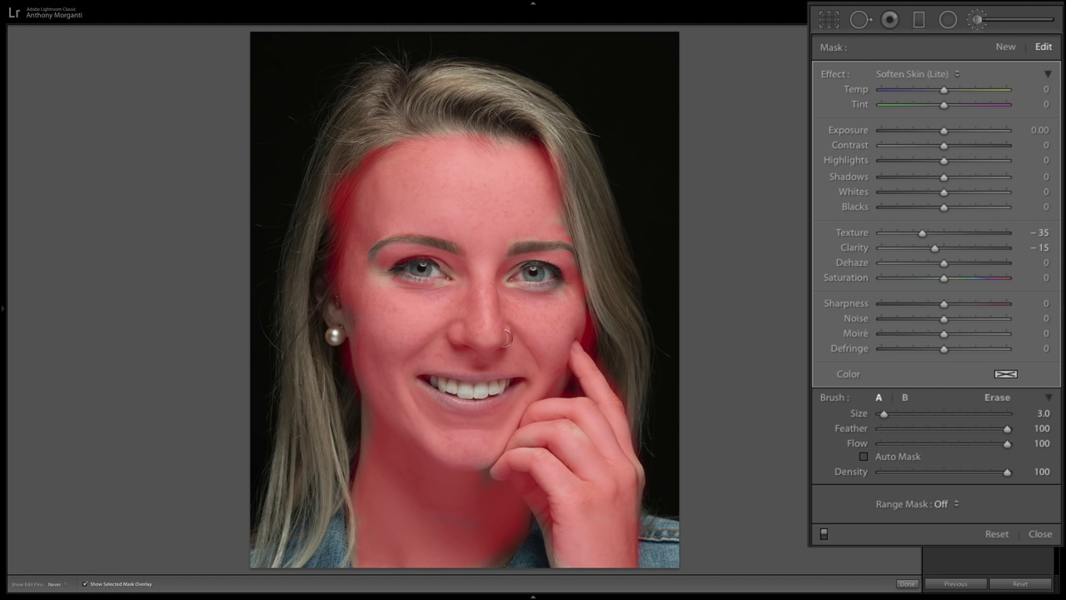
{"action": "key", "text": "h"}
{"action": "left_click", "coordinate": [85, 584]}
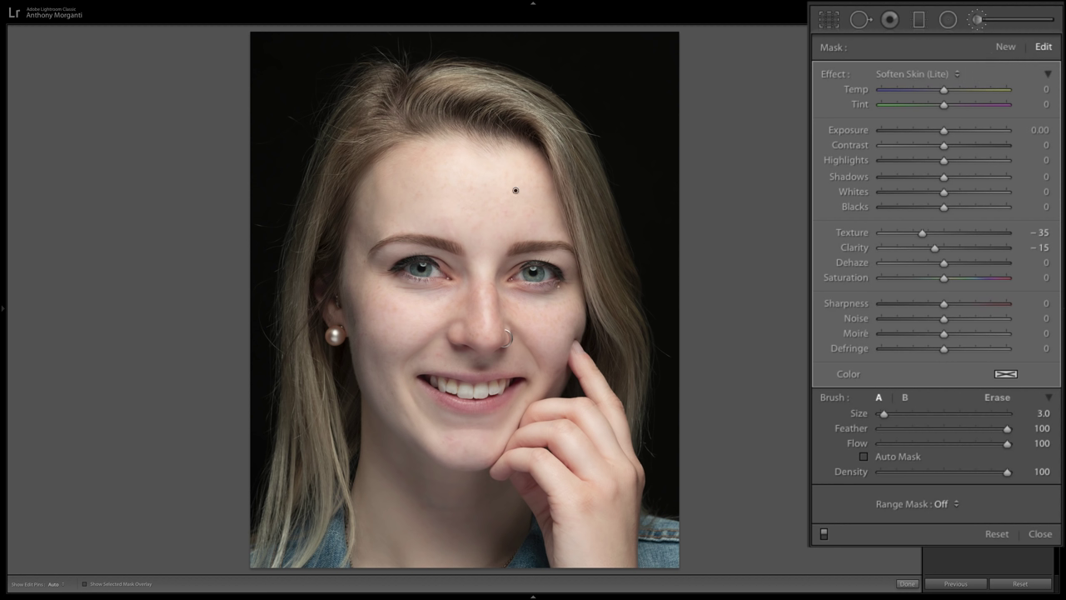
Step: Create a new brush mask with the Teeth Whitening preset and paint it across the teeth with a size 3.0 brush
{"action": "left_click", "coordinate": [1004, 47]}
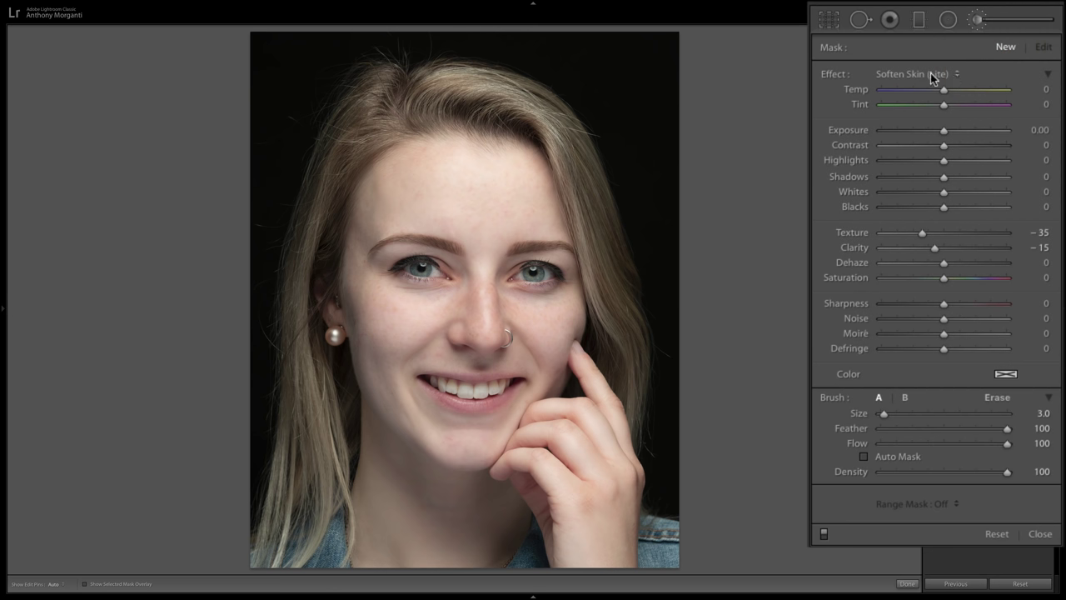
{"action": "left_click", "coordinate": [958, 73]}
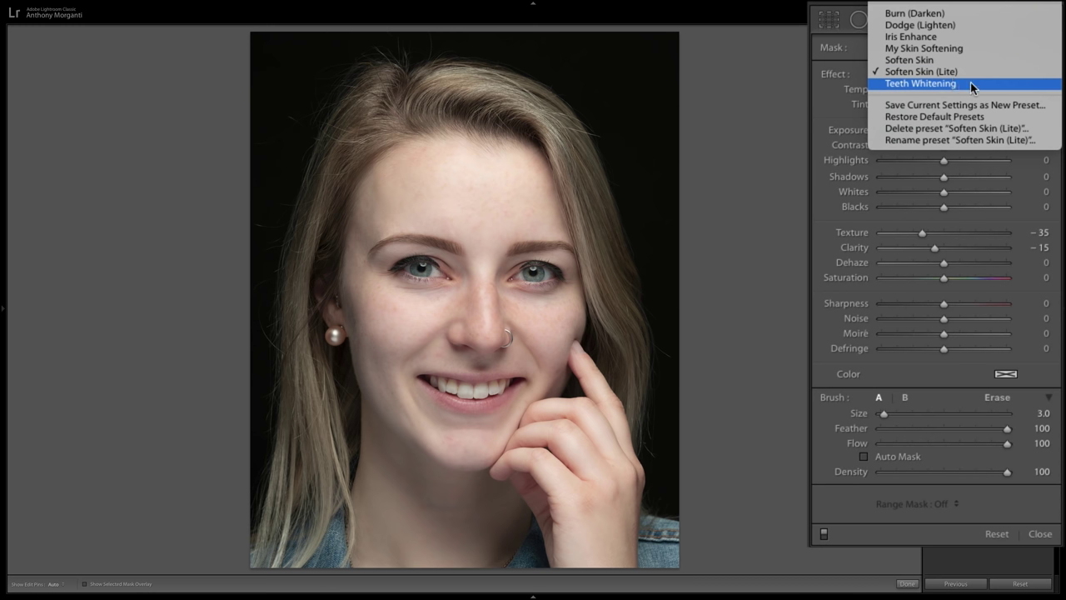
{"action": "left_click", "coordinate": [971, 84]}
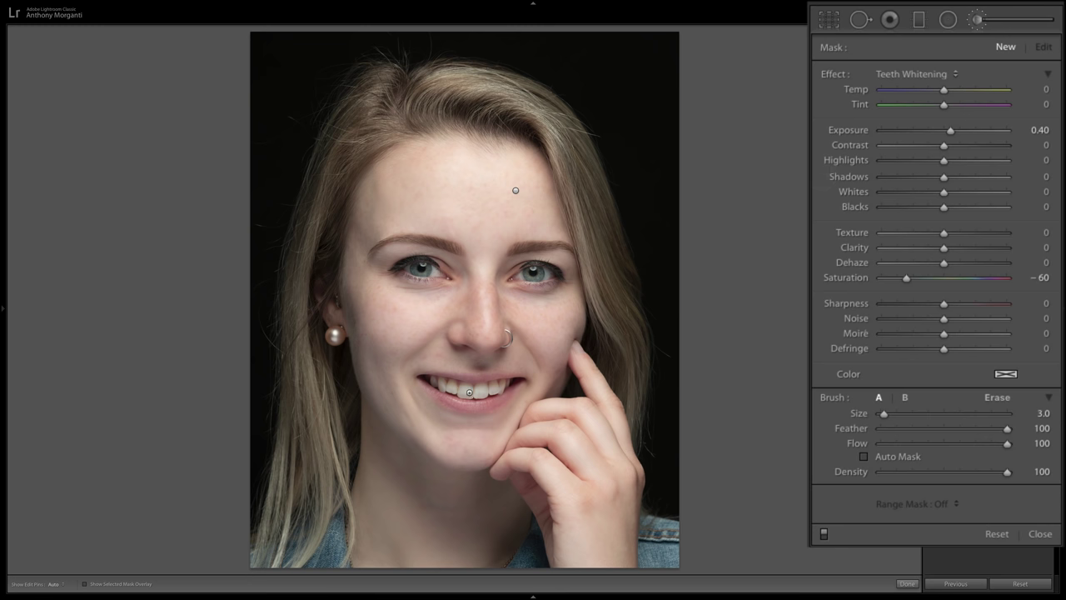
{"action": "key", "text": "shift"}
{"action": "left_click", "coordinate": [471, 392], "text": "shift"}
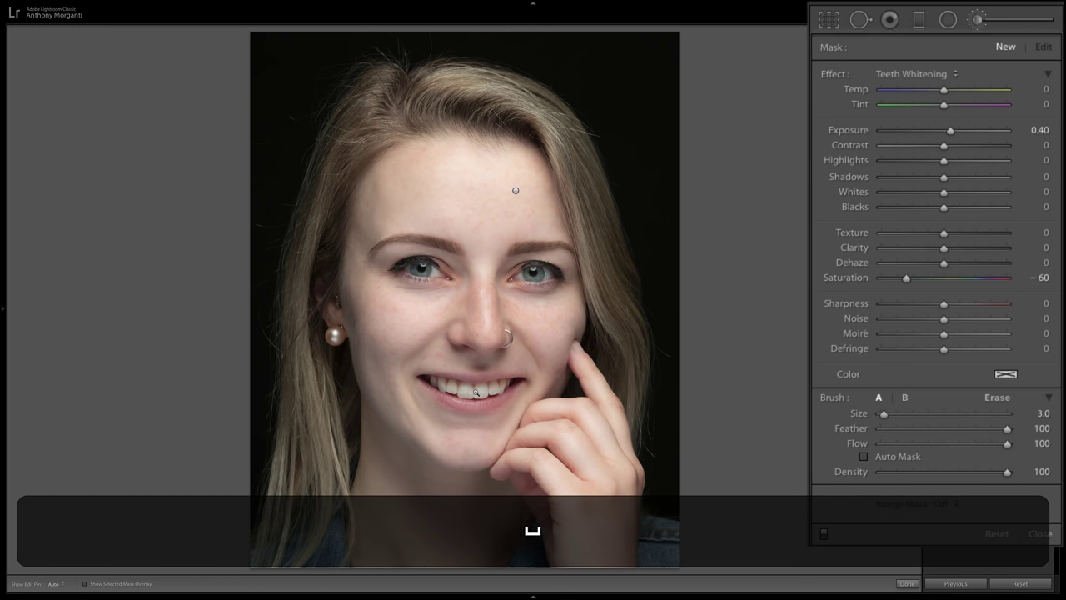
{"action": "key", "text": "z"}
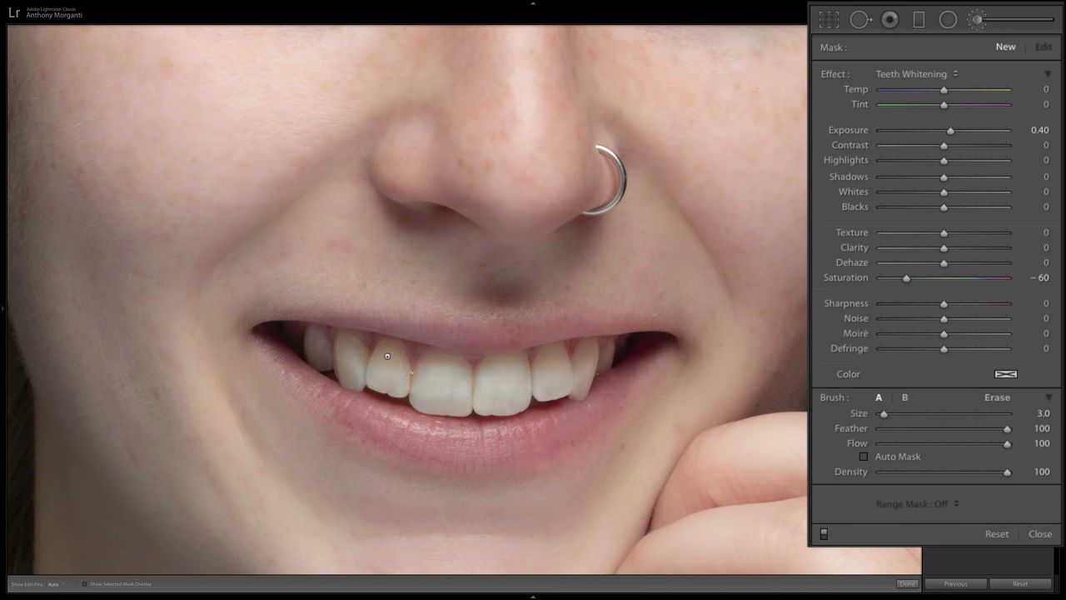
{"action": "key", "text": "h"}
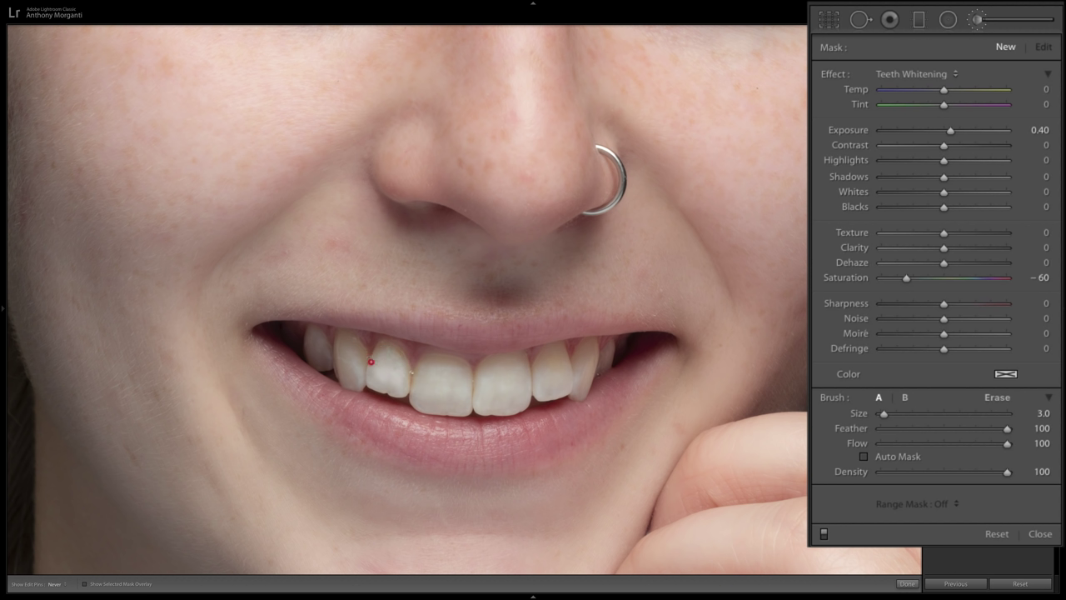
{"action": "mouse_move", "coordinate": [371, 362]}
{"action": "left_mouse_down"}
{"action": "mouse_move", "coordinate": [395, 378]}
{"action": "mouse_move", "coordinate": [364, 375]}
{"action": "mouse_move", "coordinate": [442, 375]}
{"action": "mouse_move", "coordinate": [369, 351]}
{"action": "mouse_move", "coordinate": [346, 372]}
{"action": "mouse_move", "coordinate": [355, 377]}
{"action": "mouse_move", "coordinate": [343, 358]}
{"action": "mouse_move", "coordinate": [322, 350]}
{"action": "mouse_move", "coordinate": [316, 359]}
{"action": "mouse_move", "coordinate": [463, 367]}
{"action": "mouse_move", "coordinate": [464, 399]}
{"action": "mouse_move", "coordinate": [445, 411]}
{"action": "mouse_move", "coordinate": [416, 407]}
{"action": "mouse_move", "coordinate": [446, 381]}
{"action": "mouse_move", "coordinate": [434, 391]}
{"action": "mouse_move", "coordinate": [408, 381]}
{"action": "mouse_move", "coordinate": [461, 384]}
{"action": "mouse_move", "coordinate": [504, 360]}
{"action": "mouse_move", "coordinate": [508, 372]}
{"action": "mouse_move", "coordinate": [489, 386]}
{"action": "mouse_move", "coordinate": [500, 401]}
{"action": "mouse_move", "coordinate": [488, 405]}
{"action": "mouse_move", "coordinate": [521, 407]}
{"action": "mouse_move", "coordinate": [546, 378]}
{"action": "mouse_move", "coordinate": [545, 360]}
{"action": "mouse_move", "coordinate": [565, 372]}
{"action": "mouse_move", "coordinate": [554, 385]}
{"action": "mouse_move", "coordinate": [586, 357]}
{"action": "mouse_move", "coordinate": [594, 367]}
{"action": "mouse_move", "coordinate": [592, 343]}
{"action": "mouse_move", "coordinate": [606, 366]}
{"action": "mouse_move", "coordinate": [597, 365]}
{"action": "left_mouse_up"}
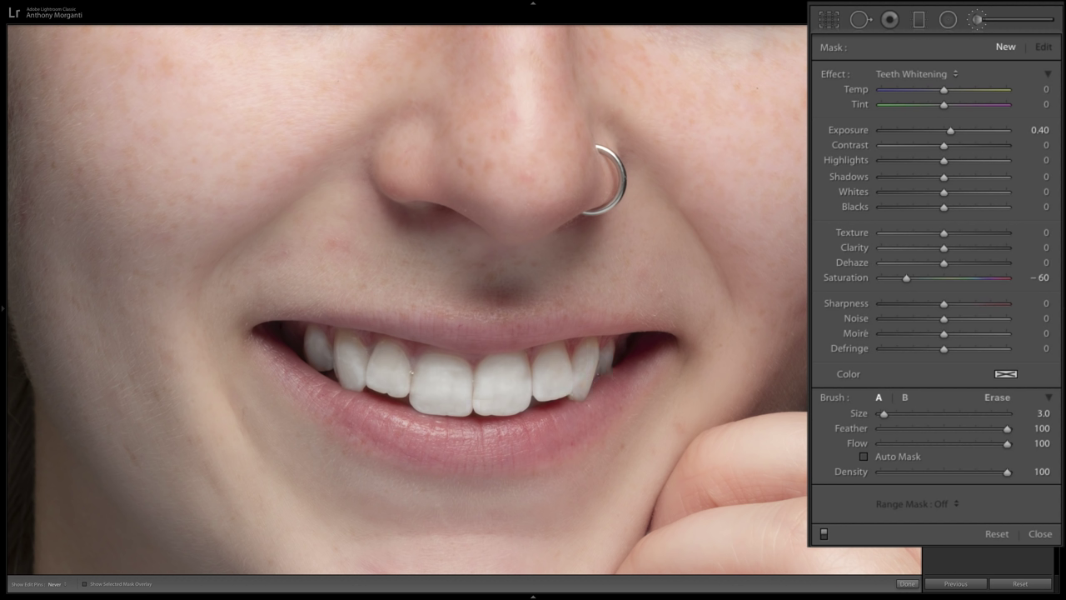
{"action": "left_click_drag", "start_coordinate": [583, 386], "coordinate": [583, 386]}
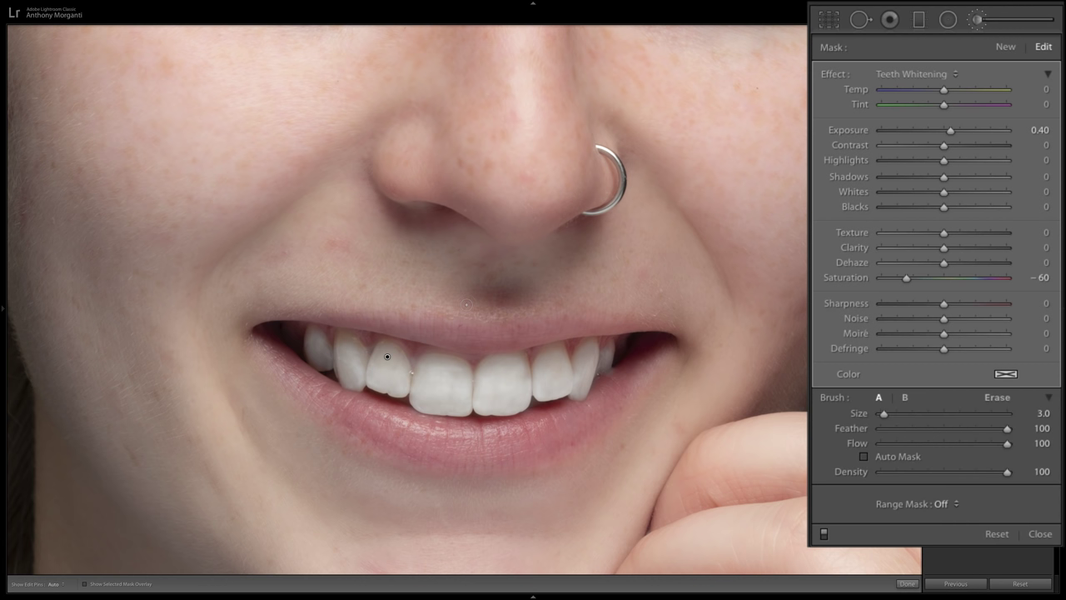
Step: Set the teeth mask's exposure to 0.10 and compare the portrait with the brush adjustments off and on
{"action": "key", "text": "space"}
{"action": "left_click", "coordinate": [480, 280]}
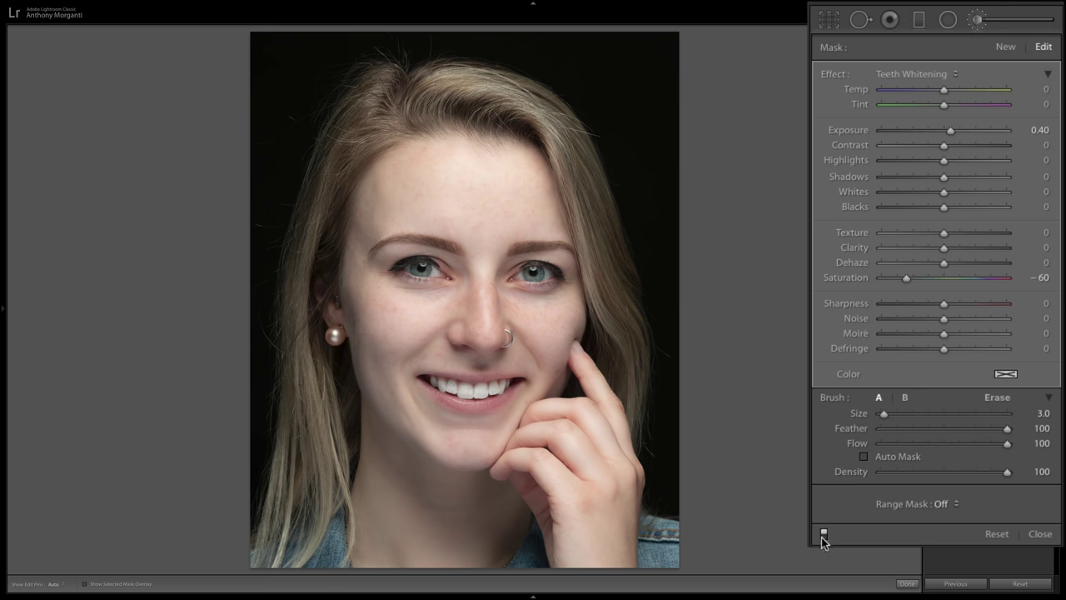
{"action": "left_click", "coordinate": [823, 534]}
{"action": "left_click", "coordinate": [824, 535]}
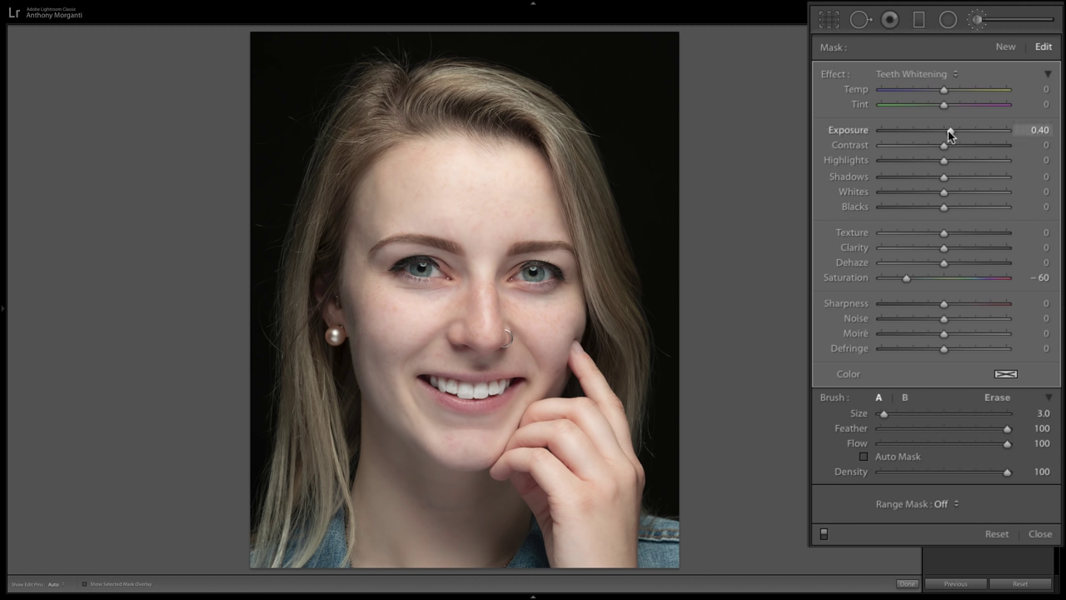
{"action": "left_click_drag", "start_coordinate": [950, 133], "coordinate": [944, 133]}
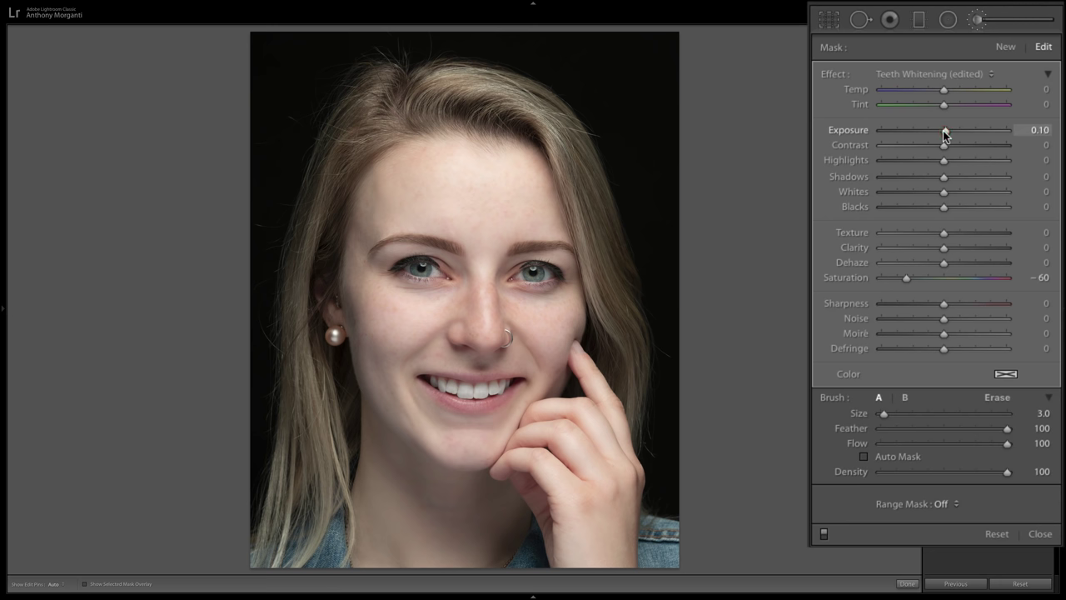
{"action": "left_click_drag", "start_coordinate": [944, 134], "coordinate": [945, 133]}
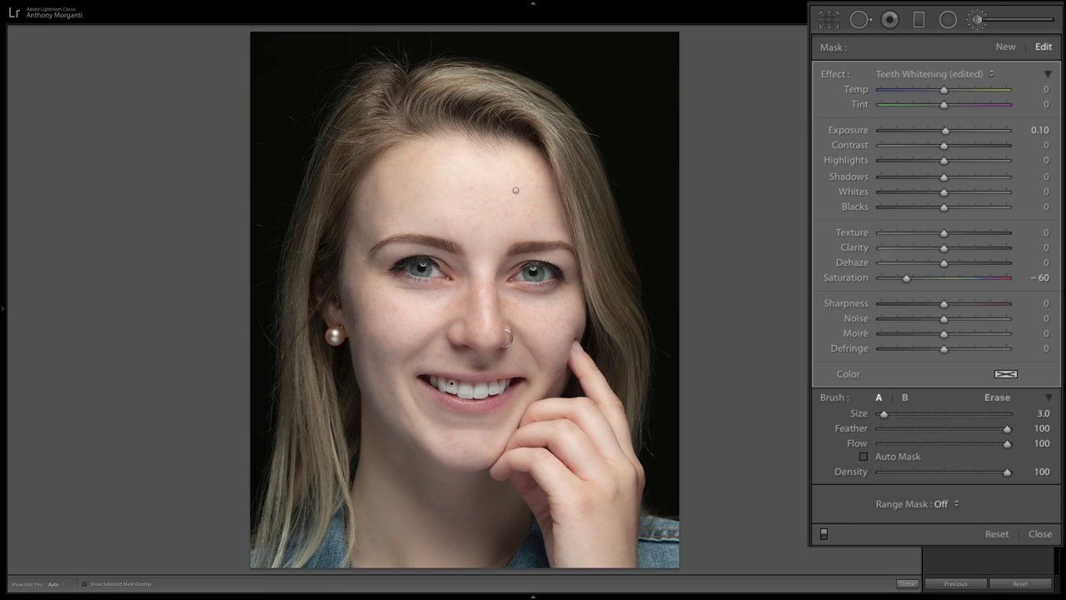
{"action": "left_click", "coordinate": [824, 534]}
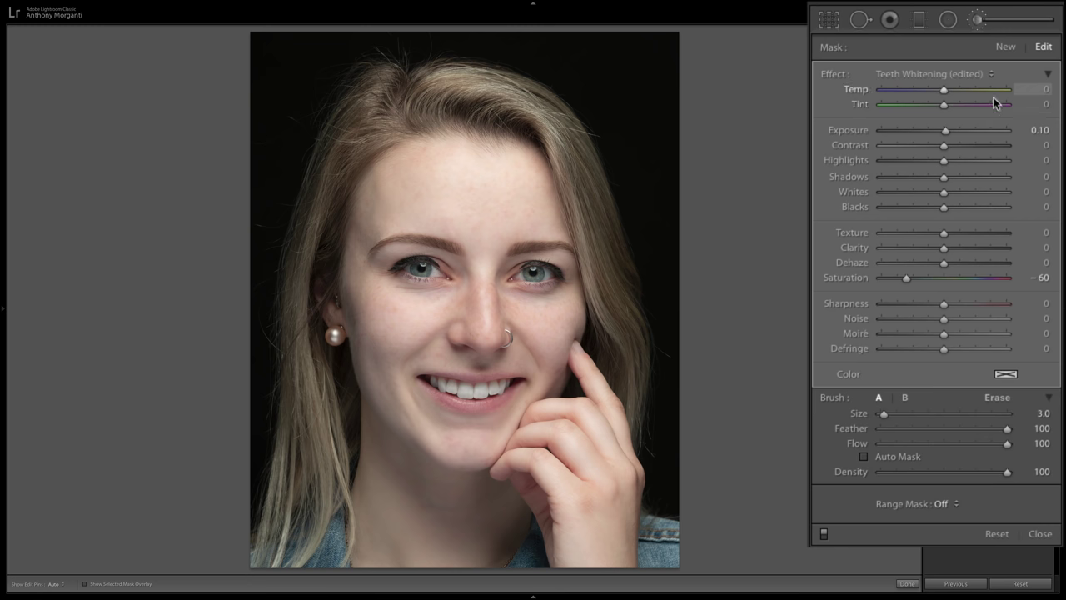
Step: Create a new brush mask with the Iris Enhance preset and paint it over the image's left iris at size 2.0
{"action": "left_click", "coordinate": [1006, 48]}
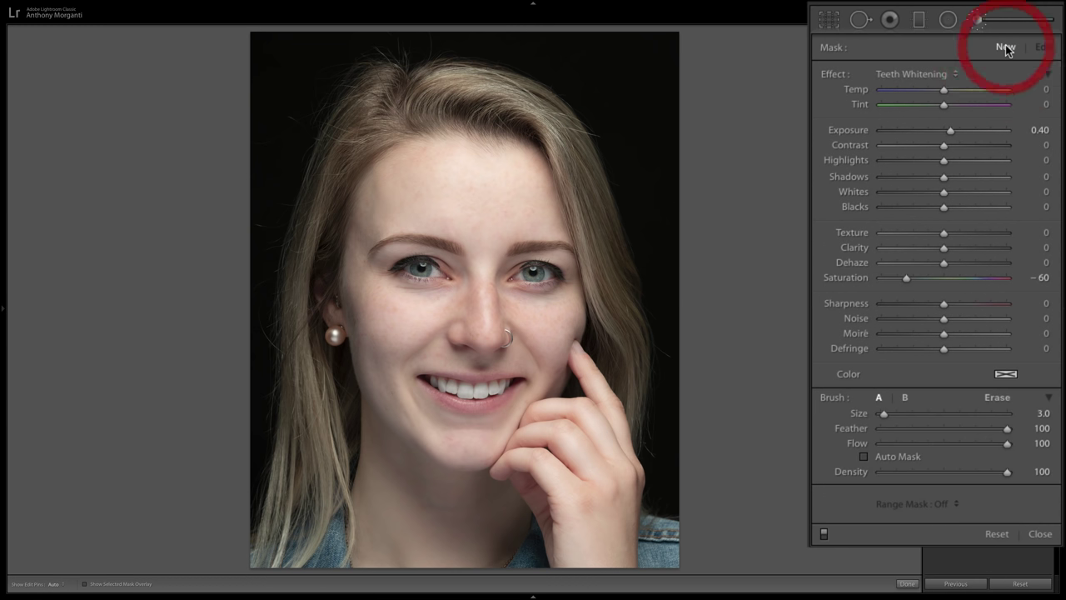
{"action": "left_click", "coordinate": [954, 76]}
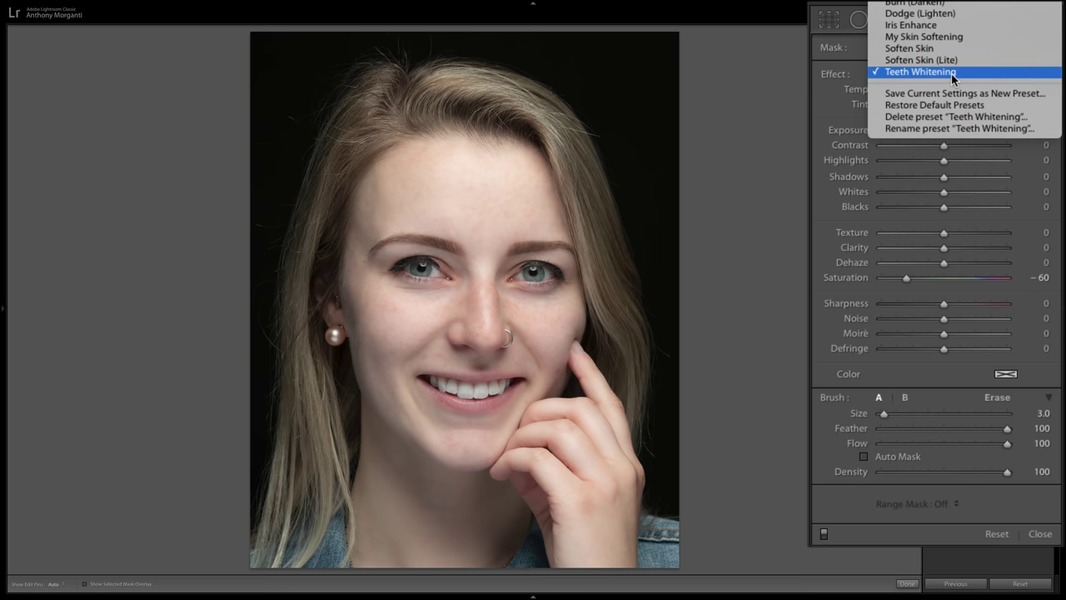
{"action": "left_click", "coordinate": [915, 26]}
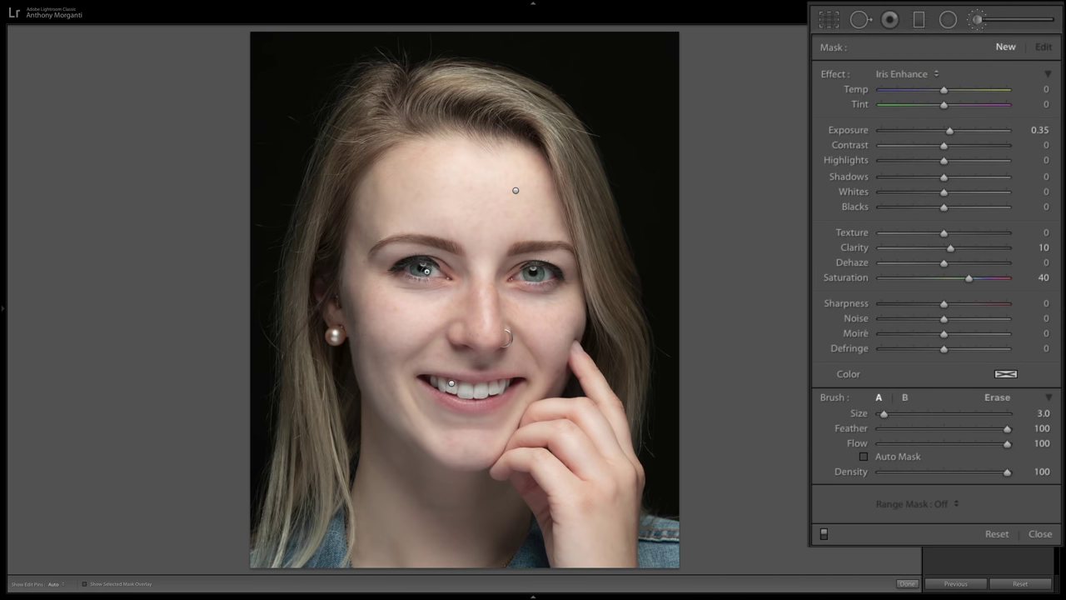
{"action": "key", "text": "space"}
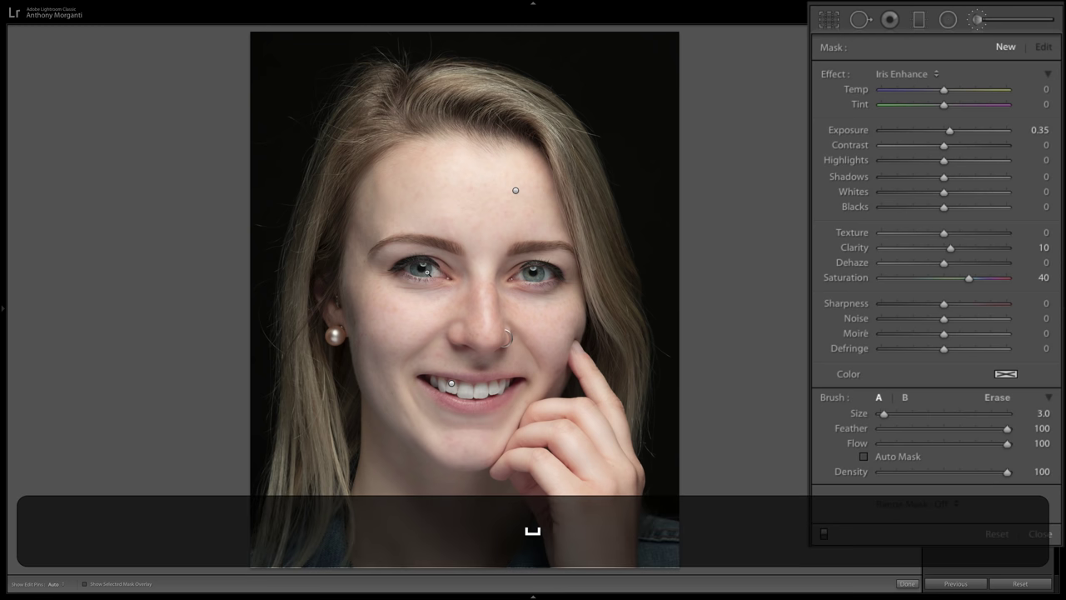
{"action": "left_click", "coordinate": [426, 271]}
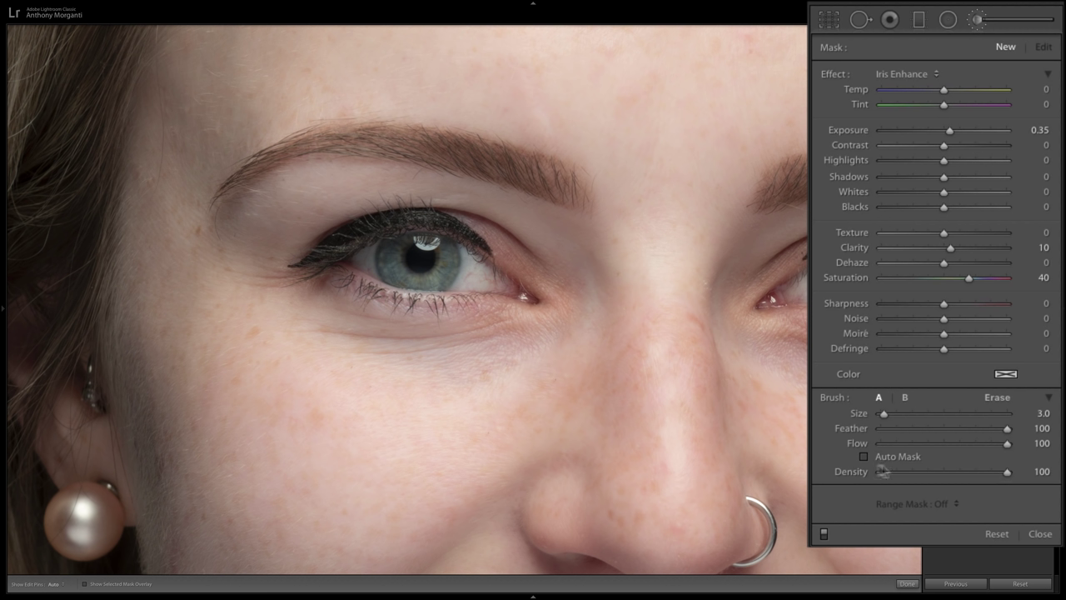
{"action": "key", "text": "bracketright"}
{"action": "key", "text": "h"}
{"action": "mouse_move", "coordinate": [391, 248]}
{"action": "left_mouse_down"}
{"action": "mouse_move", "coordinate": [434, 277]}
{"action": "mouse_move", "coordinate": [453, 257]}
{"action": "mouse_move", "coordinate": [452, 279]}
{"action": "mouse_move", "coordinate": [431, 283]}
{"action": "mouse_move", "coordinate": [400, 276]}
{"action": "mouse_move", "coordinate": [391, 250]}
{"action": "left_mouse_up"}
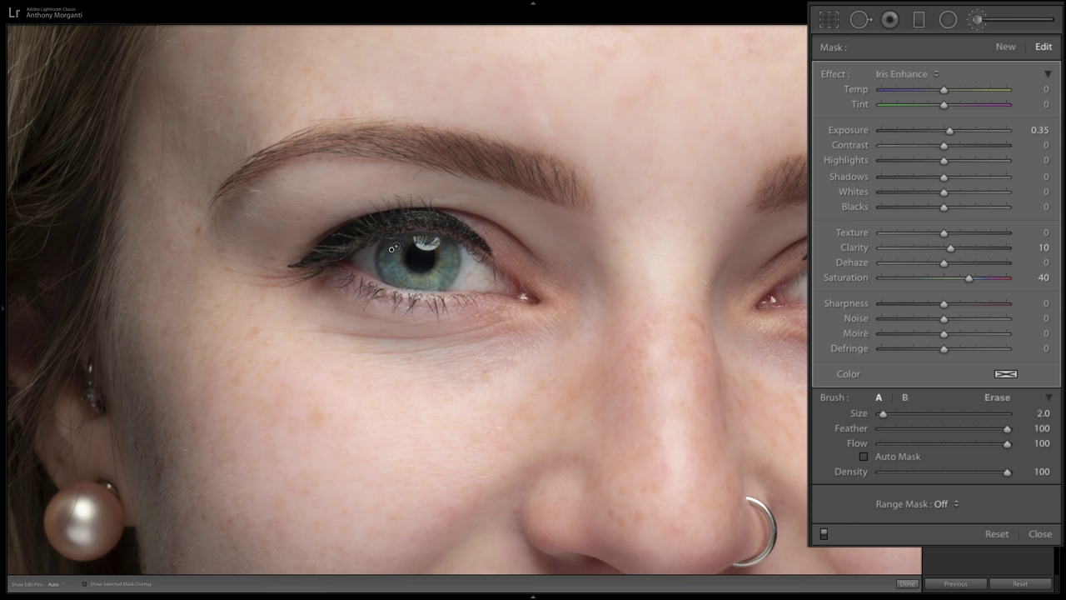
{"action": "mouse_move", "coordinate": [402, 243]}
{"action": "left_mouse_down"}
{"action": "mouse_move", "coordinate": [437, 241]}
{"action": "mouse_move", "coordinate": [451, 256]}
{"action": "left_mouse_up"}
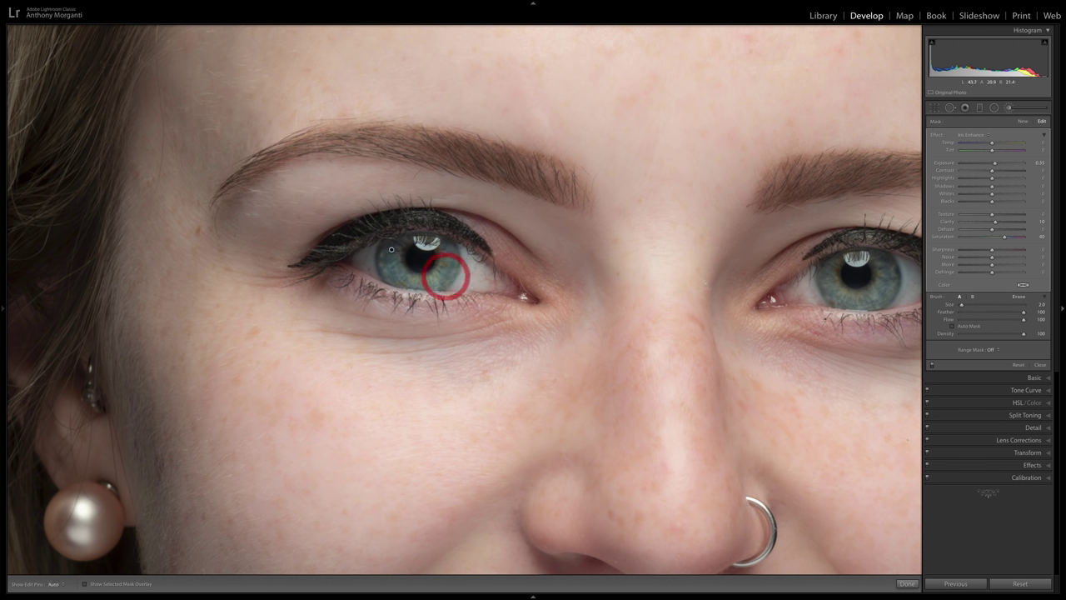
Step: Extend the Iris Enhance mask over the image's right iris, with the edit pin hidden while painting
{"action": "key", "text": "h"}
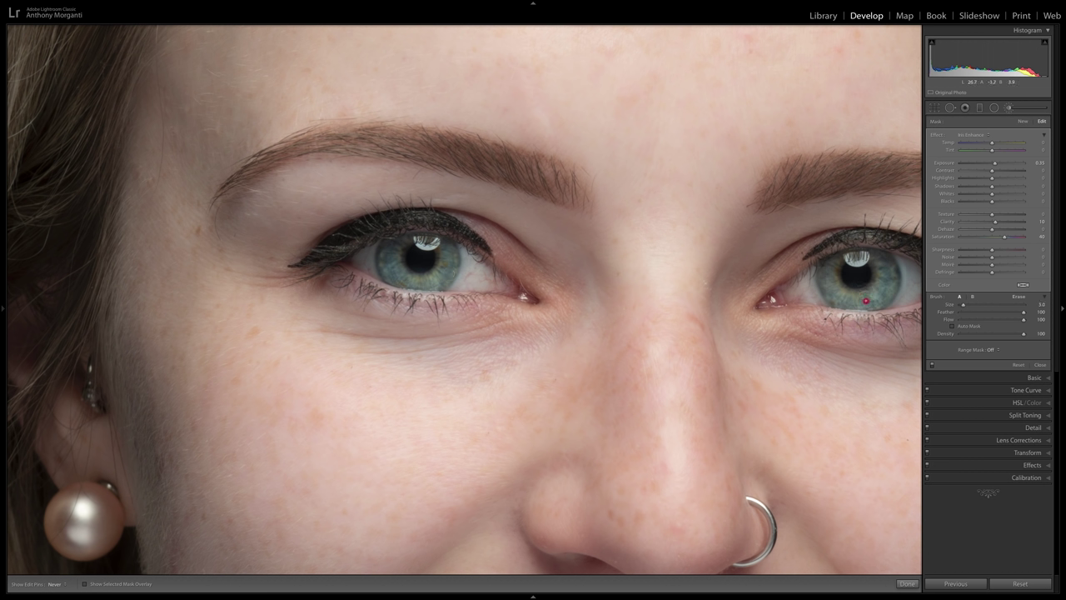
{"action": "key", "text": "h"}
{"action": "scroll", "coordinate": [830, 271], "scroll_direction": "up", "scroll_amount": 1}
{"action": "key", "text": "h"}
{"action": "scroll", "coordinate": [875, 258], "scroll_direction": "up", "scroll_amount": 1}
{"action": "key", "text": "h"}
Step: Set the iris mask's saturation to 61, clarity to 17 and exposure to 0.45, and compare with the brush adjustments off and on
{"action": "key", "text": "space"}
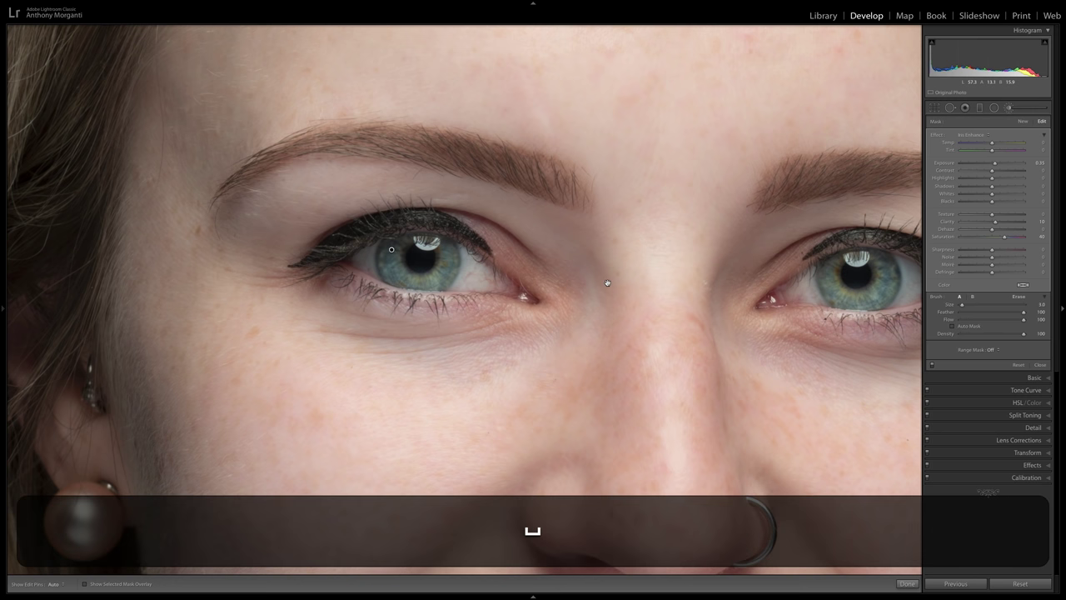
{"action": "left_click", "coordinate": [608, 283]}
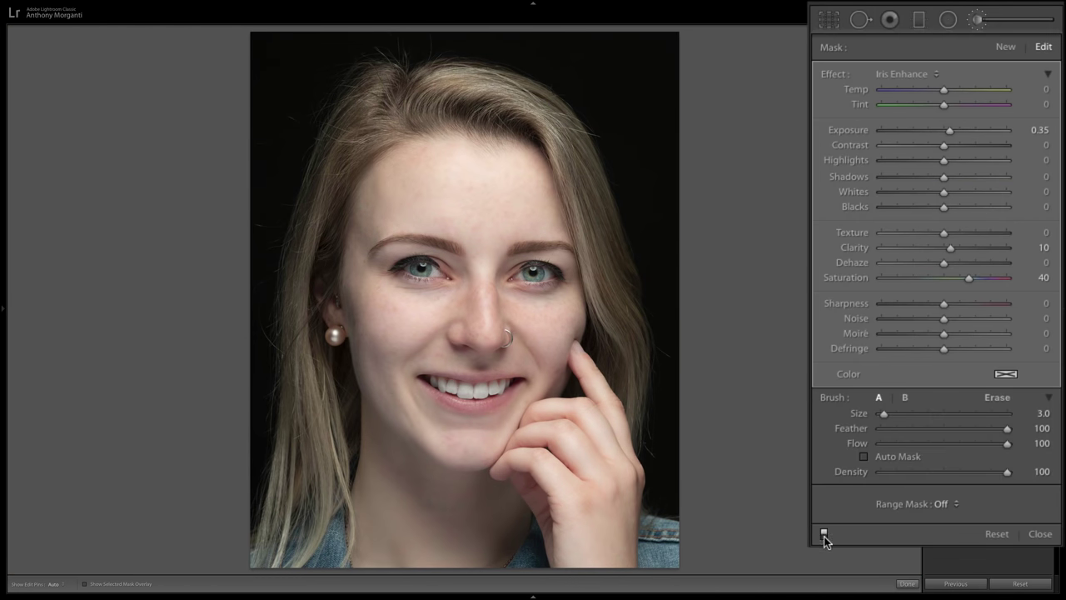
{"action": "left_click", "coordinate": [824, 532]}
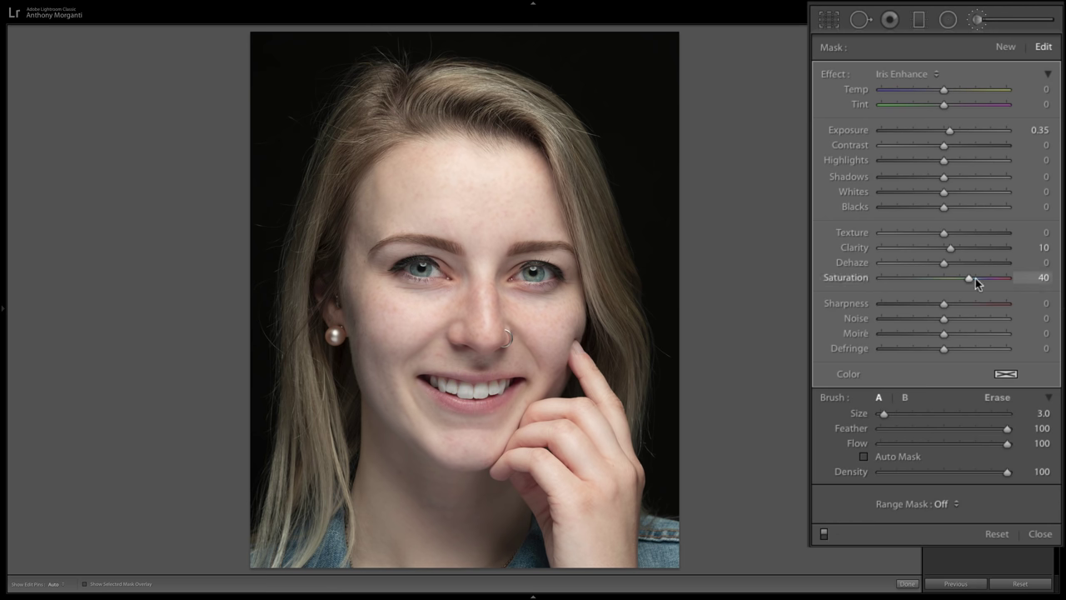
{"action": "left_click_drag", "start_coordinate": [970, 278], "coordinate": [984, 281]}
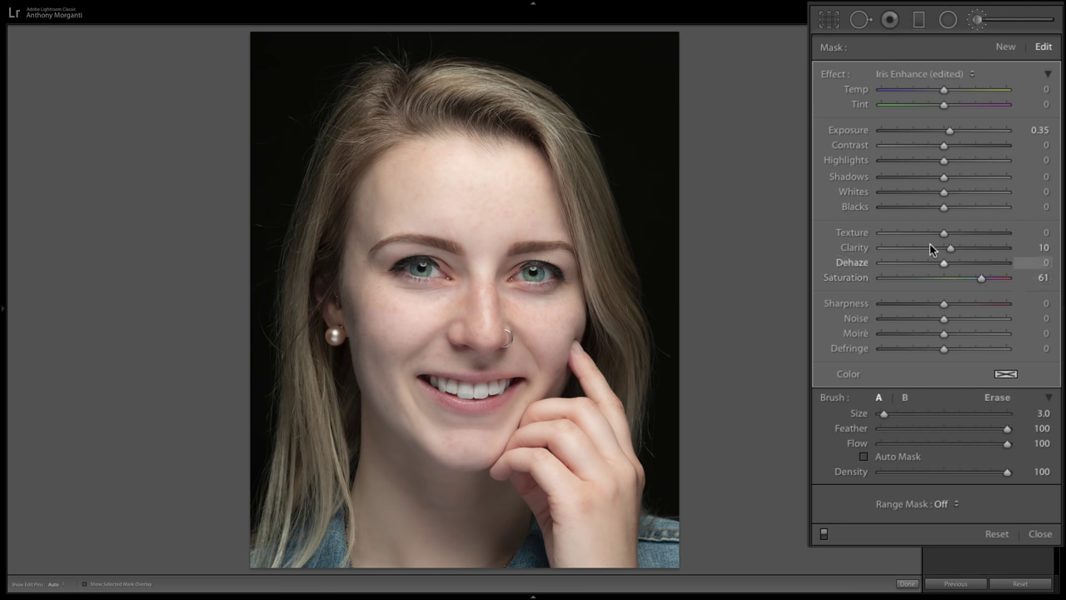
{"action": "mouse_move", "coordinate": [950, 249]}
{"action": "left_mouse_down"}
{"action": "mouse_move", "coordinate": [1000, 248]}
{"action": "mouse_move", "coordinate": [954, 250]}
{"action": "left_mouse_up"}
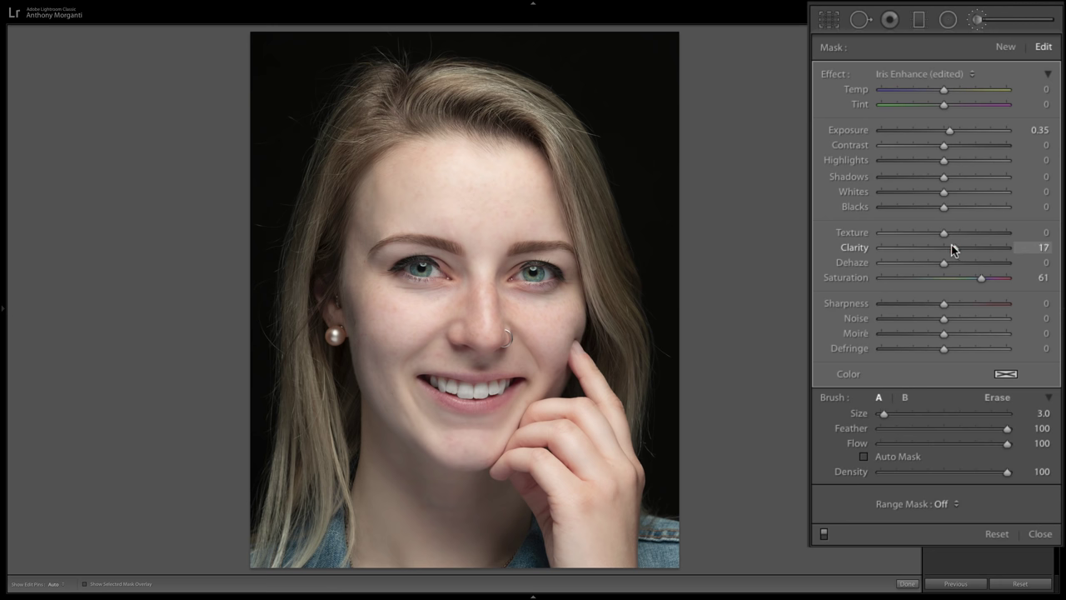
{"action": "left_click_drag", "start_coordinate": [946, 131], "coordinate": [948, 132]}
{"action": "left_click", "coordinate": [823, 533]}
{"action": "left_click", "coordinate": [824, 533]}
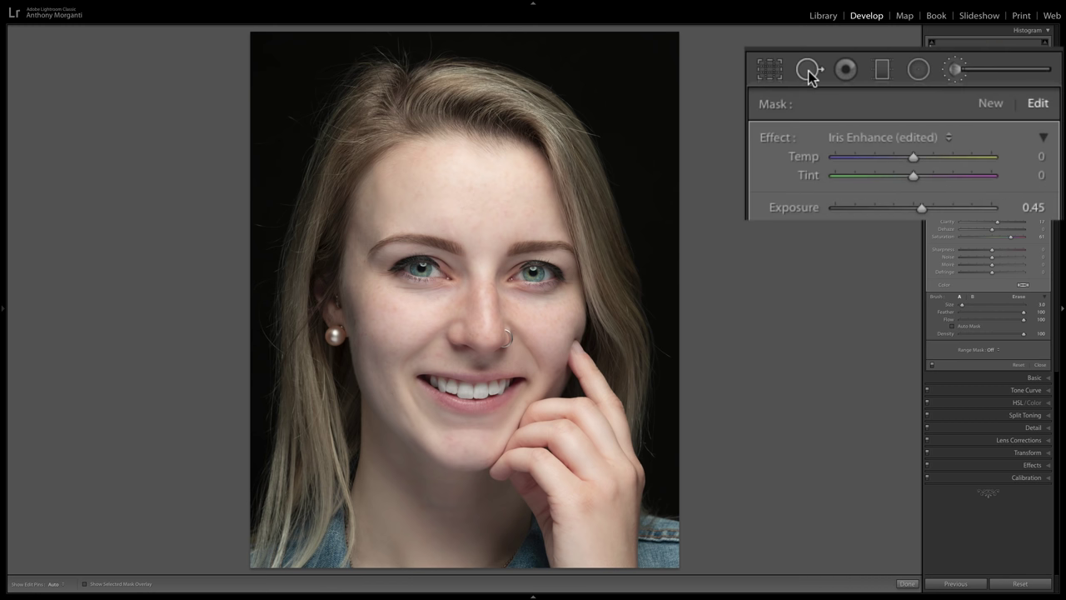
Step: Set up the Spot Removal tool in Heal mode with a feather of 61 and a brush size of 22
{"action": "left_click", "coordinate": [950, 108]}
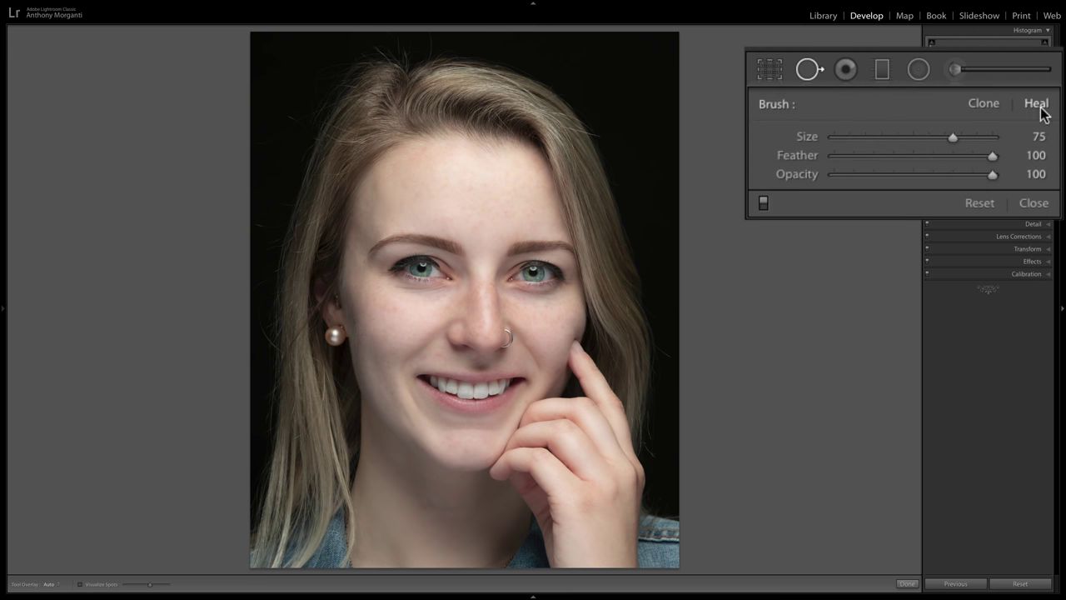
{"action": "left_click_drag", "start_coordinate": [995, 156], "coordinate": [935, 159]}
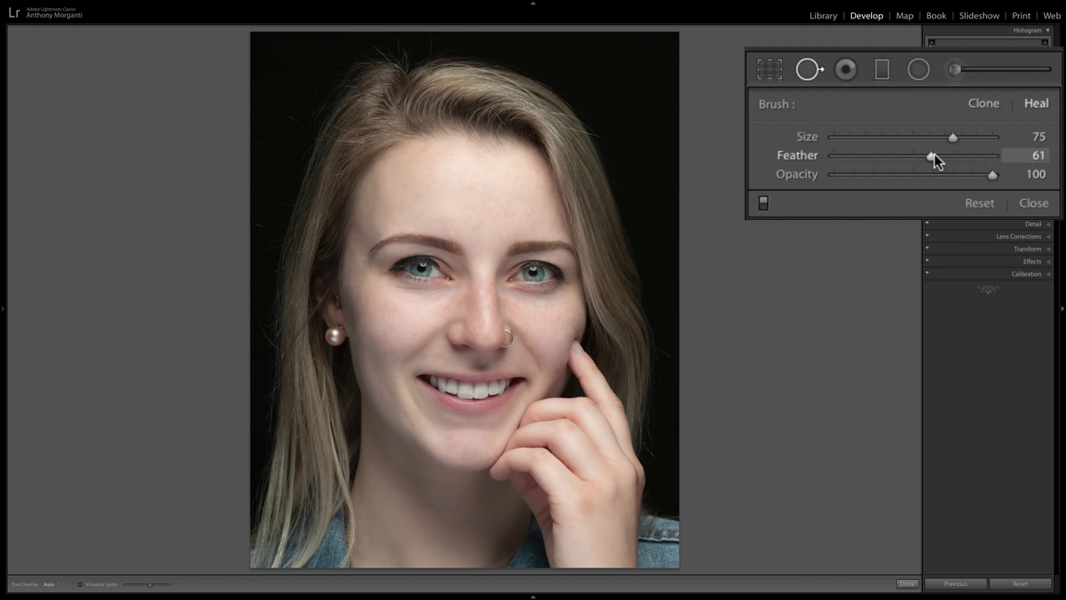
{"action": "left_click", "coordinate": [931, 158]}
{"action": "scroll", "coordinate": [437, 42], "scroll_direction": "down", "scroll_amount": 6}
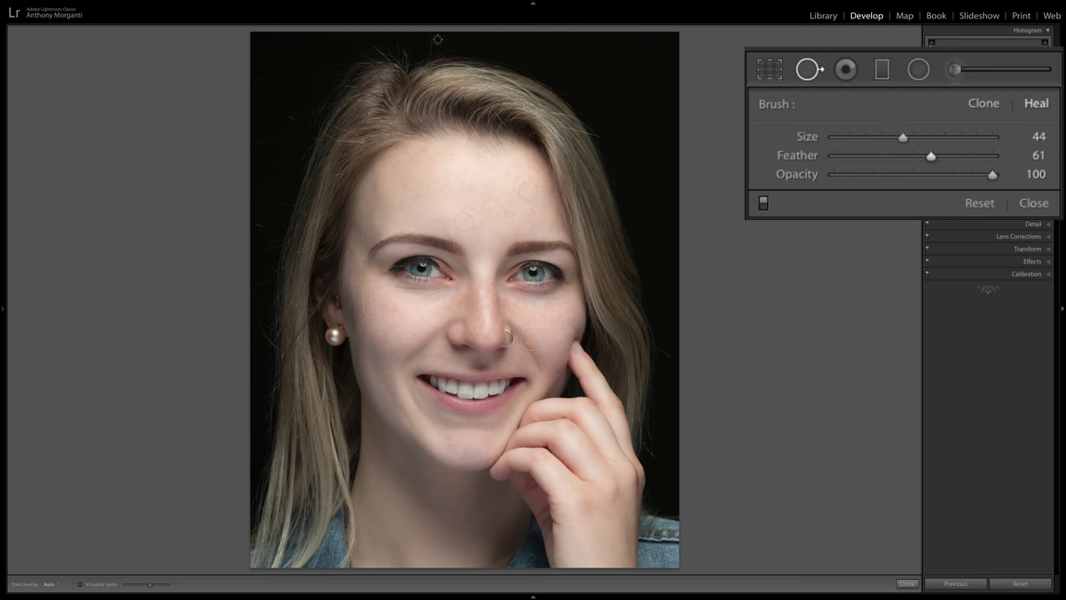
{"action": "scroll", "coordinate": [437, 37], "scroll_direction": "down", "scroll_amount": 2}
{"action": "key", "text": "bracketleft"}
{"action": "key", "text": "bracketleft"}
{"action": "key", "text": "bracketleft"}
Step: Heal the stray hairs against the black background above the head and along the image's left side, and close Spot Removal
{"action": "mouse_move", "coordinate": [430, 35]}
{"action": "left_mouse_down"}
{"action": "mouse_move", "coordinate": [429, 60]}
{"action": "mouse_move", "coordinate": [404, 45]}
{"action": "mouse_move", "coordinate": [540, 45]}
{"action": "left_mouse_up"}
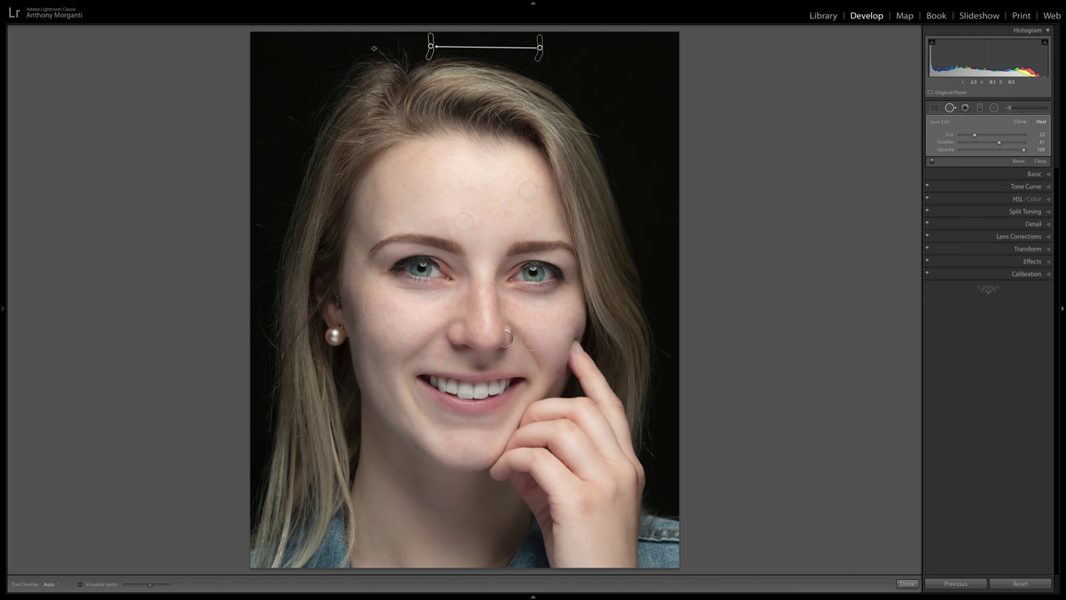
{"action": "mouse_move", "coordinate": [372, 48]}
{"action": "left_mouse_down"}
{"action": "mouse_move", "coordinate": [387, 57]}
{"action": "mouse_move", "coordinate": [318, 43]}
{"action": "left_mouse_up"}
{"action": "left_click_drag", "start_coordinate": [283, 116], "coordinate": [306, 131]}
{"action": "left_click_drag", "start_coordinate": [256, 223], "coordinate": [280, 227]}
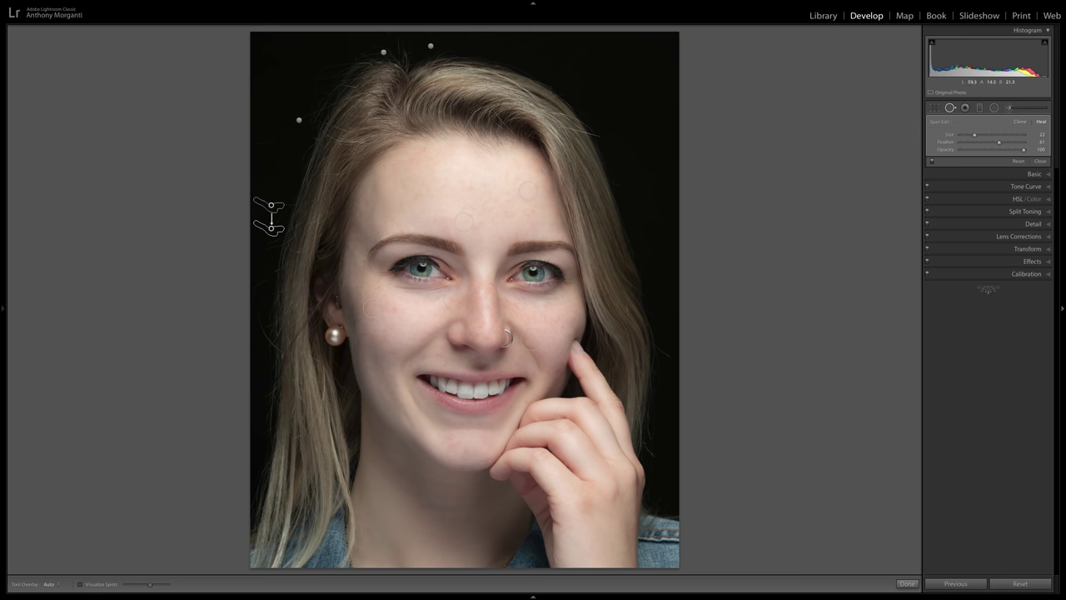
{"action": "left_click", "coordinate": [950, 108]}
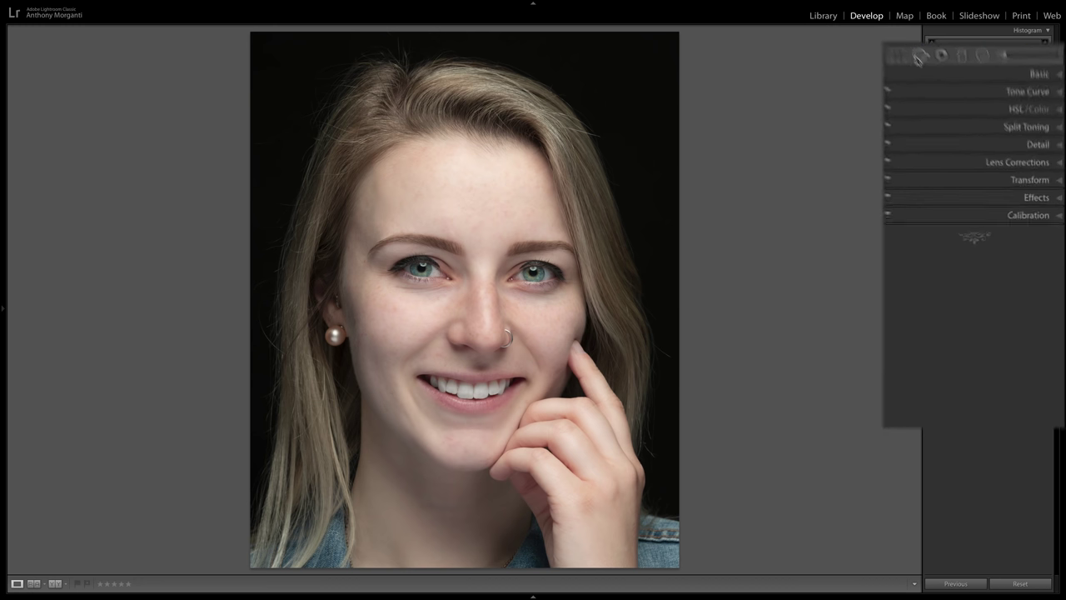
Step: Start a new Adjustment Brush mask with all effects zeroed, then set sharpness to 82, clarity to 15 and texture to 13
{"action": "left_click", "coordinate": [978, 23]}
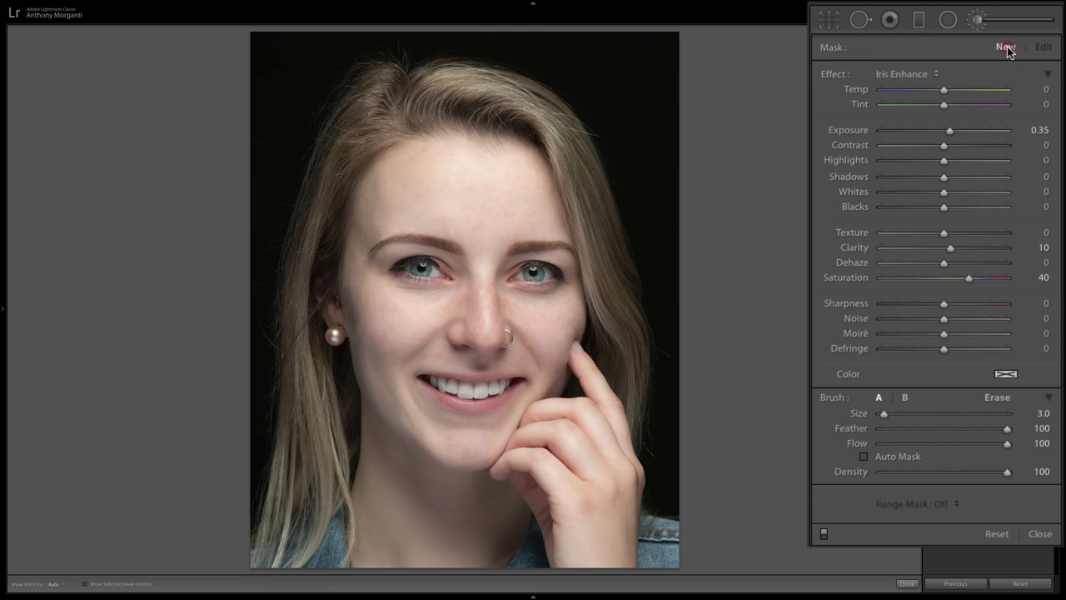
{"action": "left_click", "coordinate": [1004, 47]}
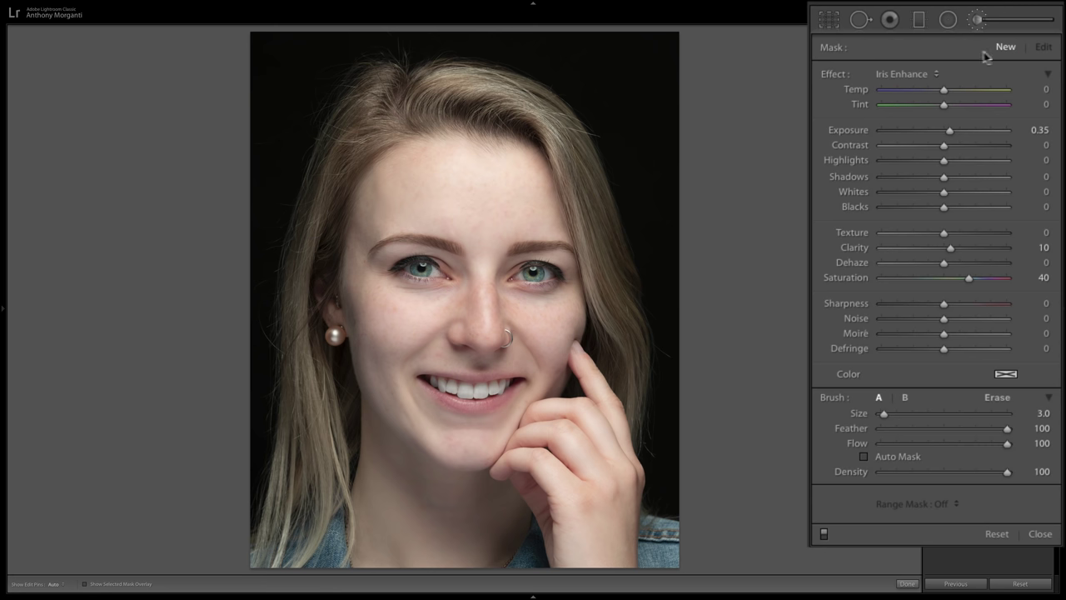
{"action": "double_click", "coordinate": [836, 75]}
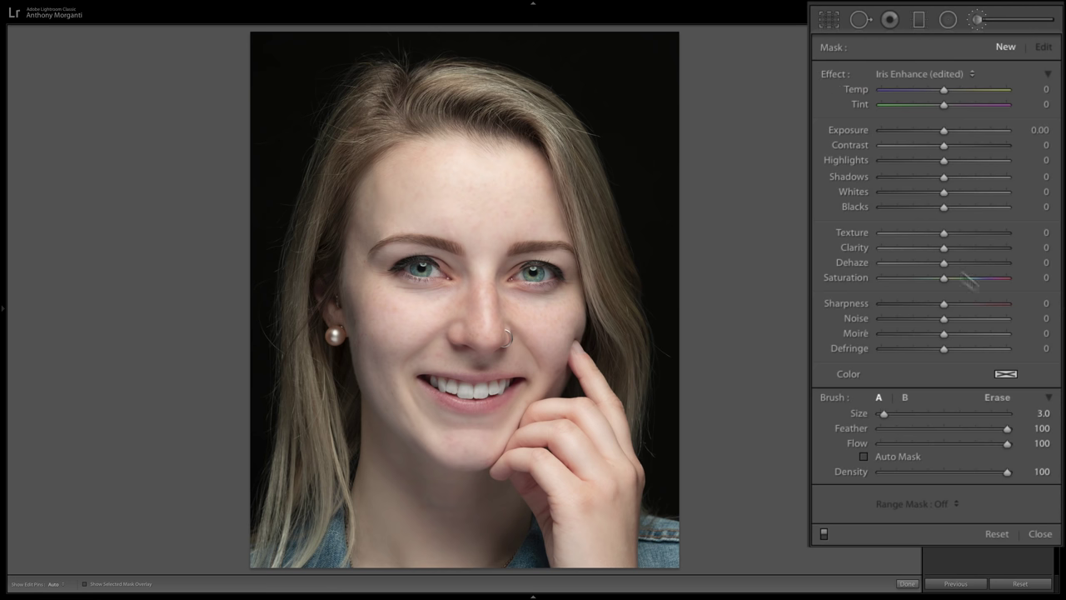
{"action": "left_click_drag", "start_coordinate": [944, 308], "coordinate": [995, 307]}
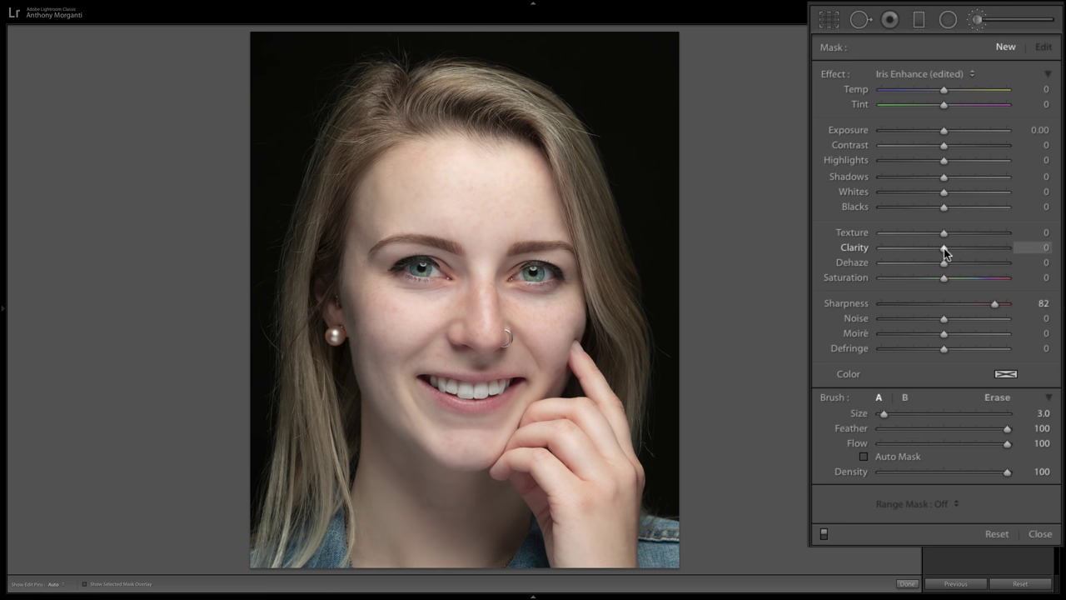
{"action": "left_click_drag", "start_coordinate": [945, 250], "coordinate": [952, 236]}
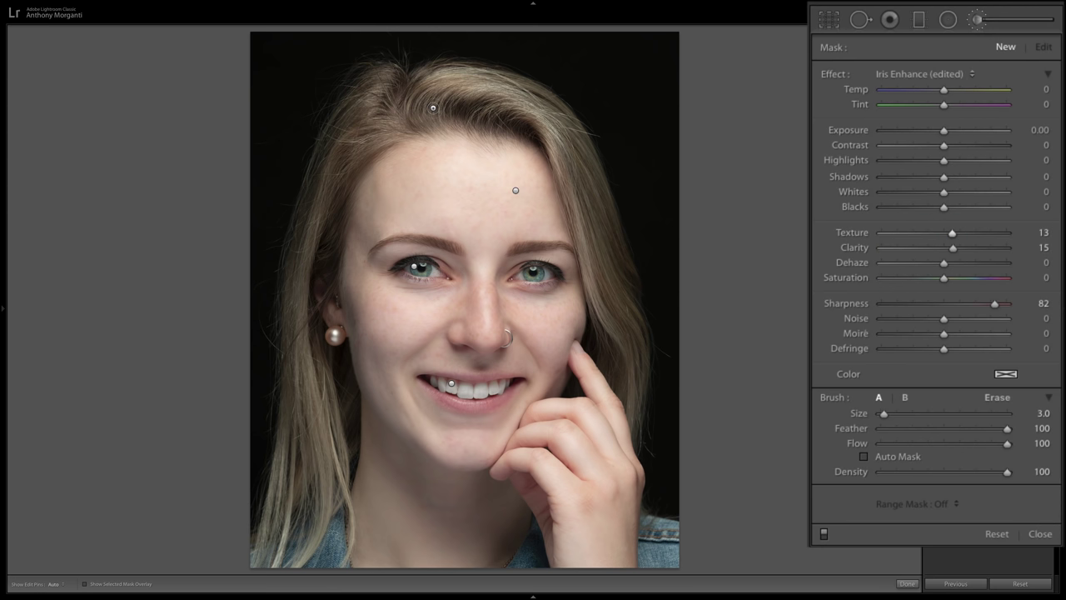
Step: Paint the sharpening mask over the hair with a brush size of 6, keeping the edit pins hidden
{"action": "key", "text": "bracketright"}
{"action": "key", "text": "bracketright"}
{"action": "key", "text": "h"}
{"action": "left_click", "coordinate": [305, 354]}
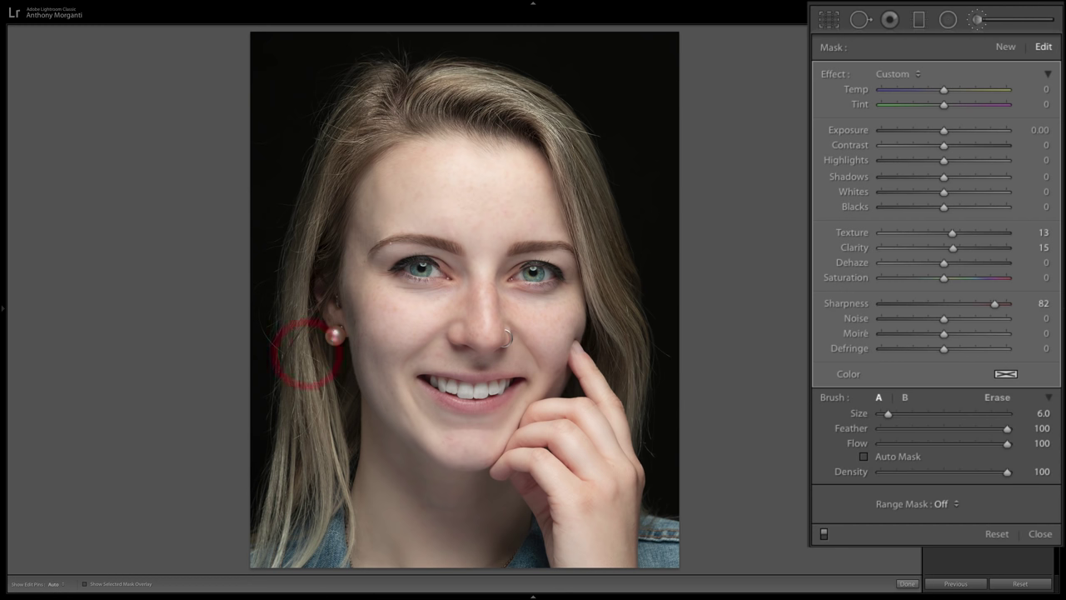
Step: Reduce the brush size to 2 and paint the sharpening mask along both eyebrows
{"action": "key", "text": "bracketleft"}
{"action": "key", "text": "bracketleft"}
{"action": "key", "text": "bracketleft"}
{"action": "key", "text": "bracketleft"}
{"action": "key", "text": "bracketright"}
{"action": "key", "text": "h"}
{"action": "left_click_drag", "start_coordinate": [457, 247], "coordinate": [377, 251]}
{"action": "left_click_drag", "start_coordinate": [537, 248], "coordinate": [573, 252]}
{"action": "key", "text": "h"}
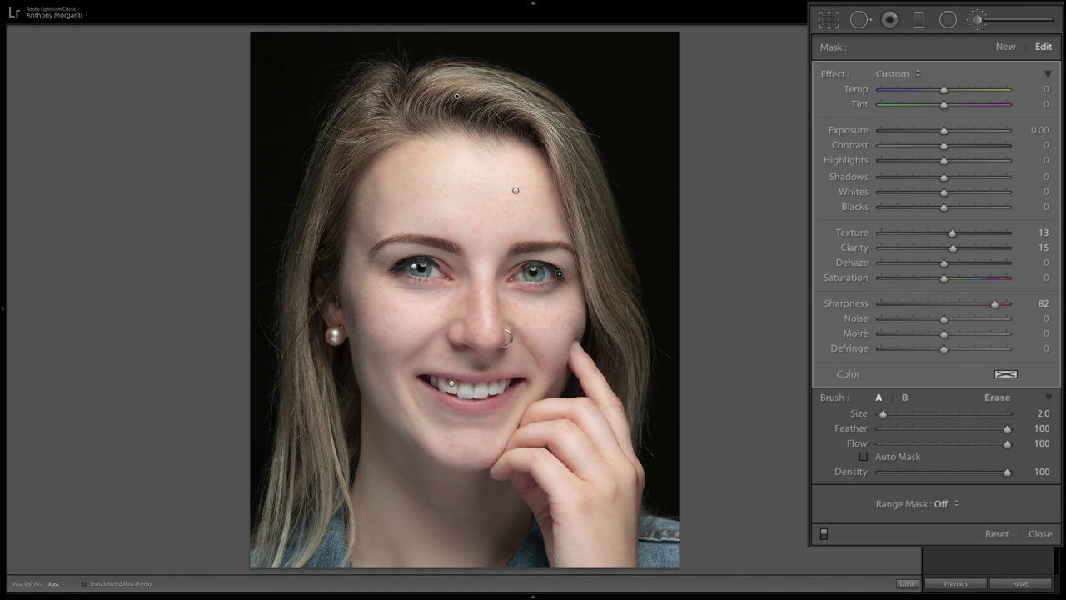
Step: Paint the sharpening mask over the eyelashes of both eyes with a small brush
{"action": "key", "text": "bracketleft"}
{"action": "key", "text": "bracketright"}
{"action": "key", "text": "bracketleft"}
{"action": "left_click", "coordinate": [520, 283]}
{"action": "key", "text": "bracketright"}
{"action": "left_click", "coordinate": [398, 268]}
{"action": "left_click", "coordinate": [400, 272]}
Step: Extend the sharpening mask over the lips and set its texture to 11 and clarity to 9
{"action": "left_click", "coordinate": [511, 379]}
{"action": "mouse_move", "coordinate": [490, 379]}
{"action": "left_mouse_down"}
{"action": "mouse_move", "coordinate": [420, 381]}
{"action": "mouse_move", "coordinate": [464, 406]}
{"action": "mouse_move", "coordinate": [516, 384]}
{"action": "left_mouse_up"}
{"action": "left_click", "coordinate": [508, 395]}
{"action": "key", "text": "h"}
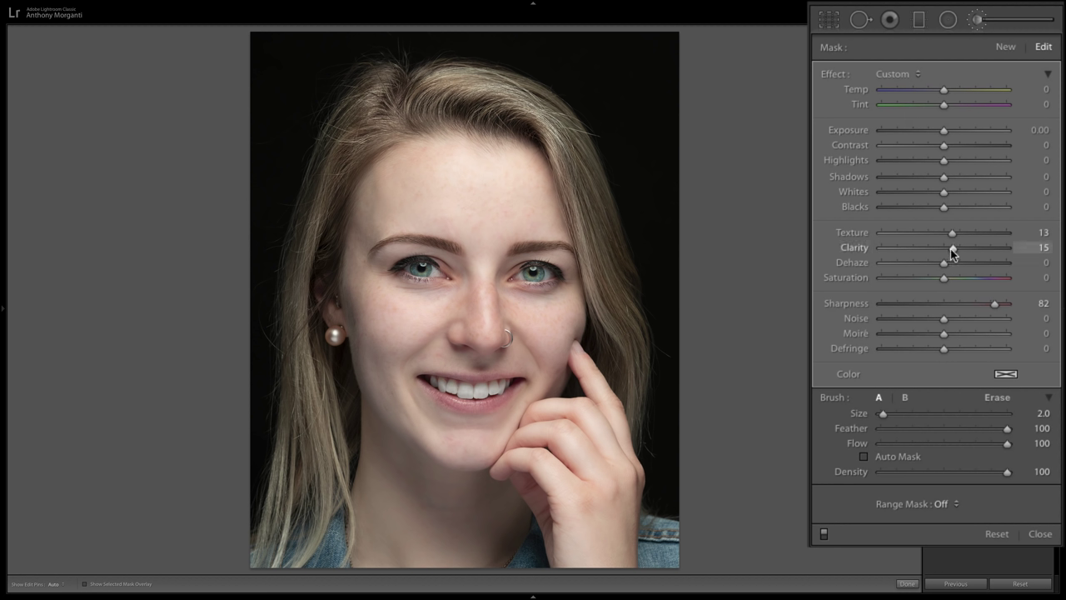
{"action": "left_click_drag", "start_coordinate": [952, 253], "coordinate": [951, 233]}
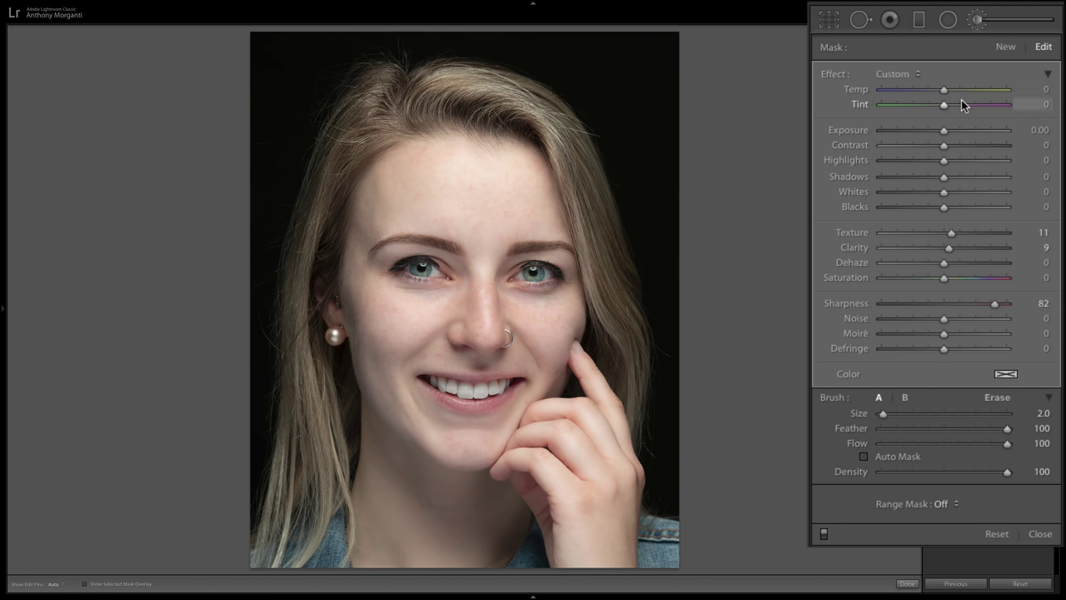
Step: Start another brush mask with all effects zeroed and the exposure set to 0.25
{"action": "left_click", "coordinate": [1005, 48]}
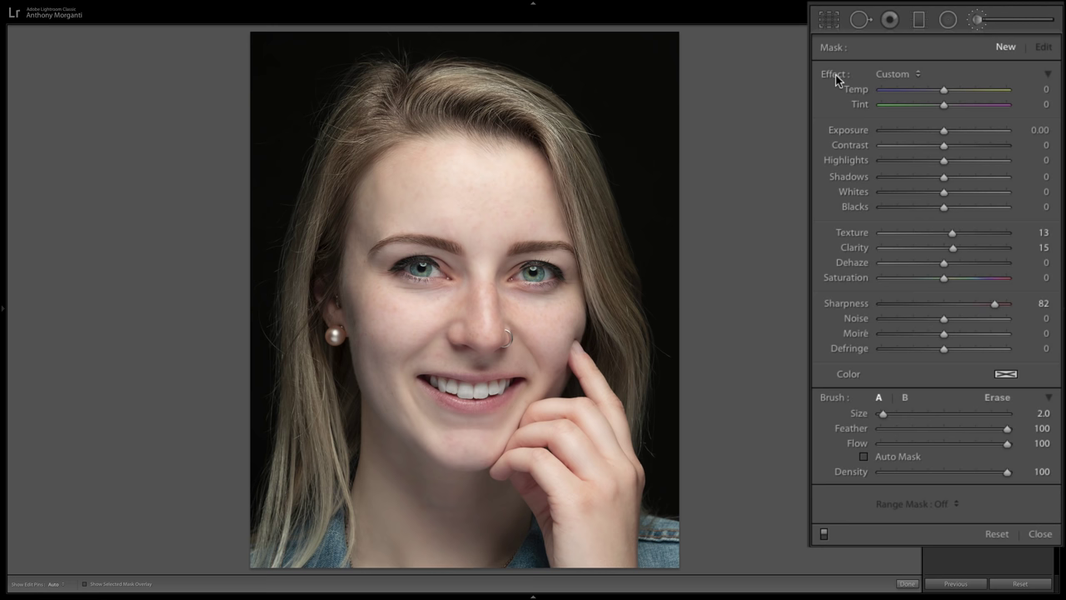
{"action": "double_click", "coordinate": [837, 76]}
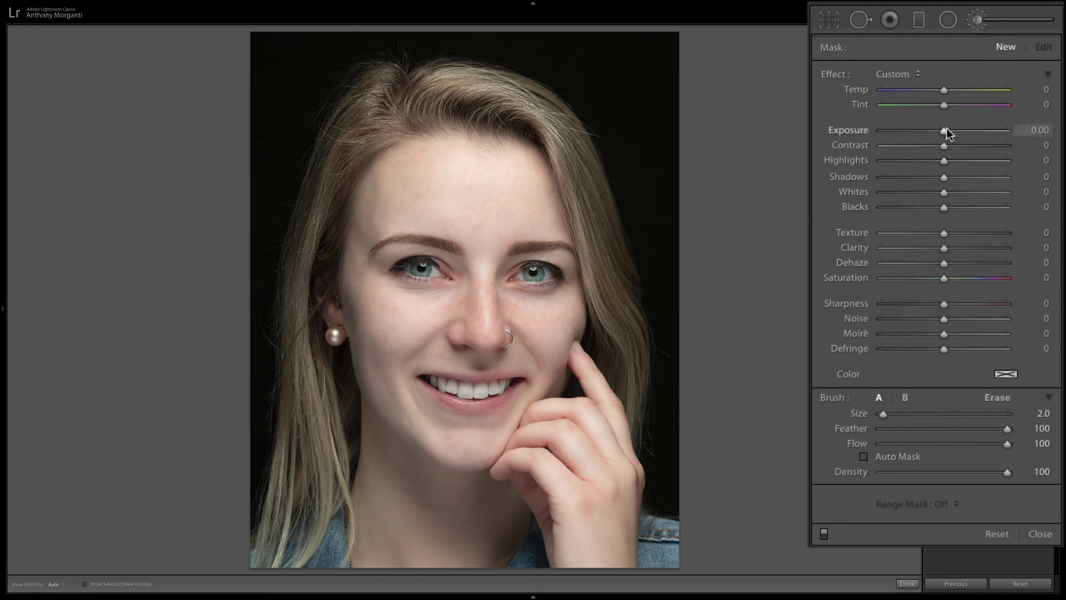
{"action": "left_click_drag", "start_coordinate": [947, 132], "coordinate": [948, 130]}
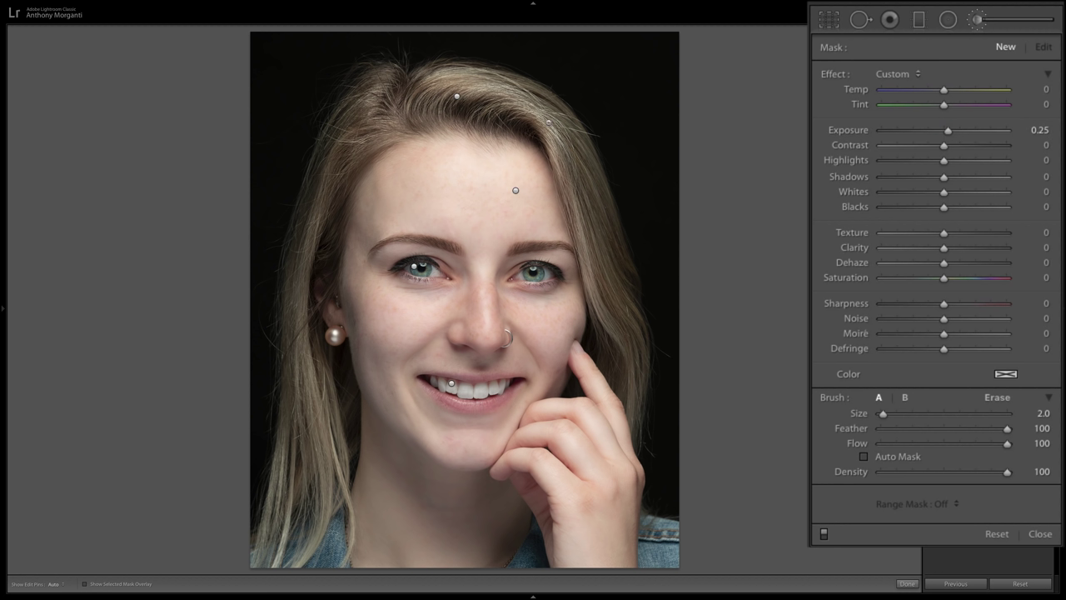
Step: Brighten the hair highlights with a size 5 brush, and set the mask's exposure to 0.17
{"action": "scroll", "coordinate": [547, 121], "scroll_direction": "up", "scroll_amount": 2}
{"action": "key", "text": "h"}
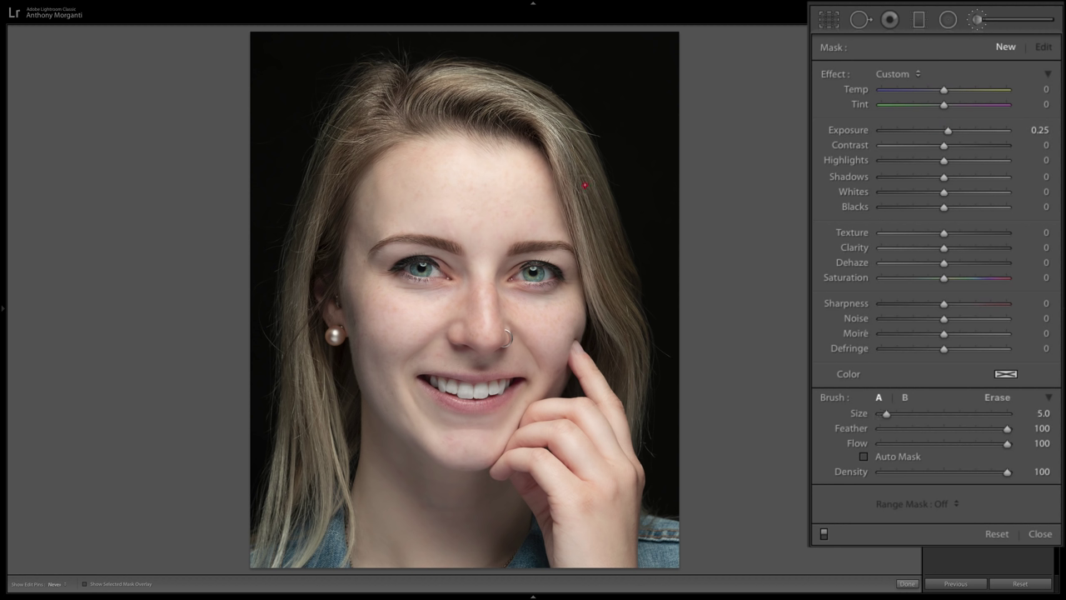
{"action": "left_click", "coordinate": [616, 279]}
{"action": "left_click_drag", "start_coordinate": [616, 280], "coordinate": [630, 304]}
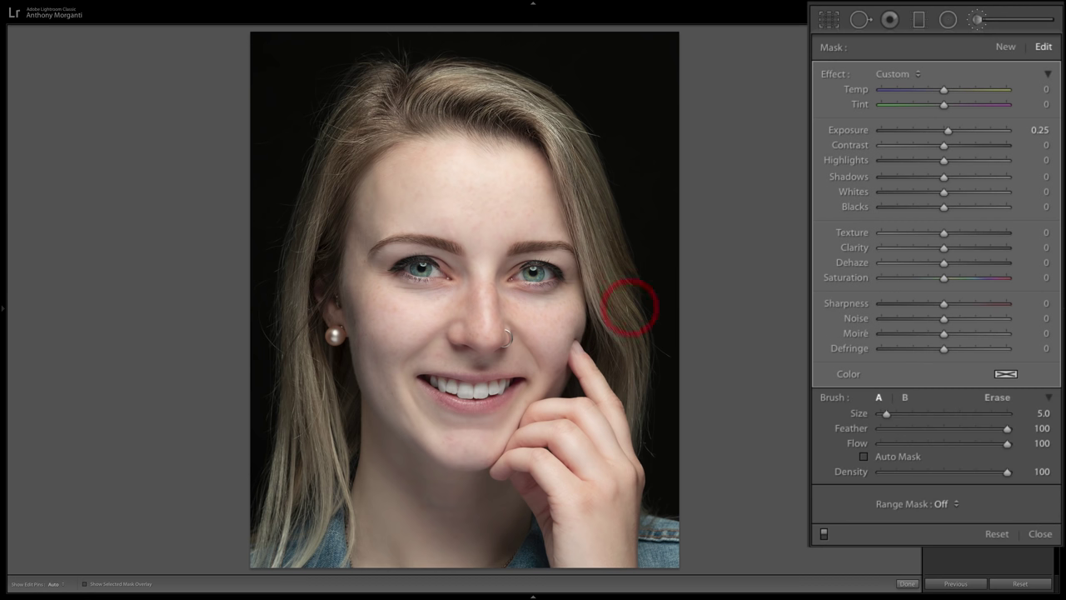
{"action": "key", "text": "h"}
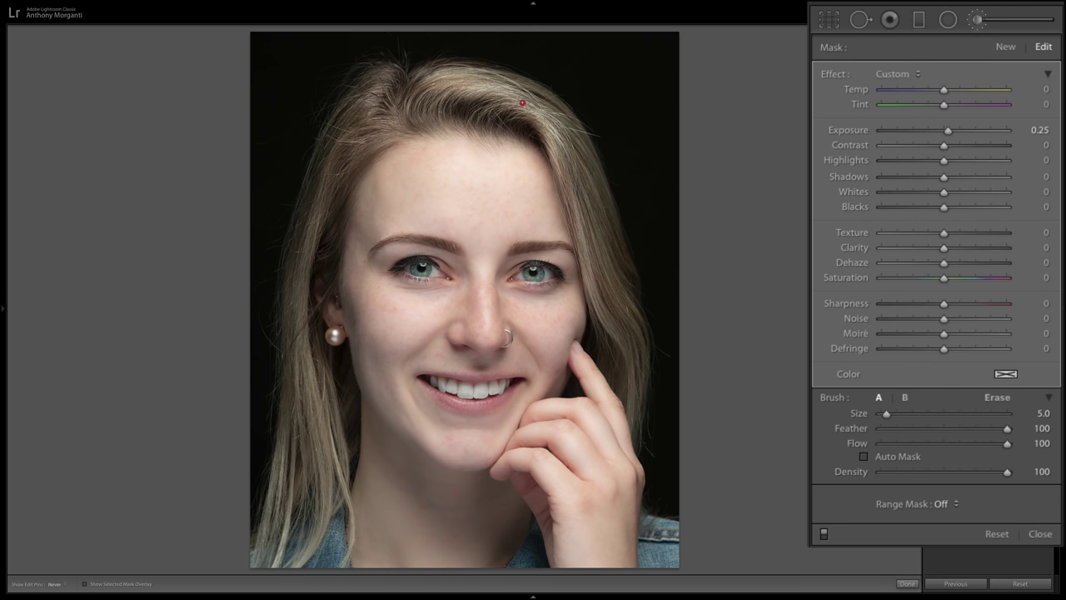
{"action": "left_click_drag", "start_coordinate": [523, 100], "coordinate": [372, 92]}
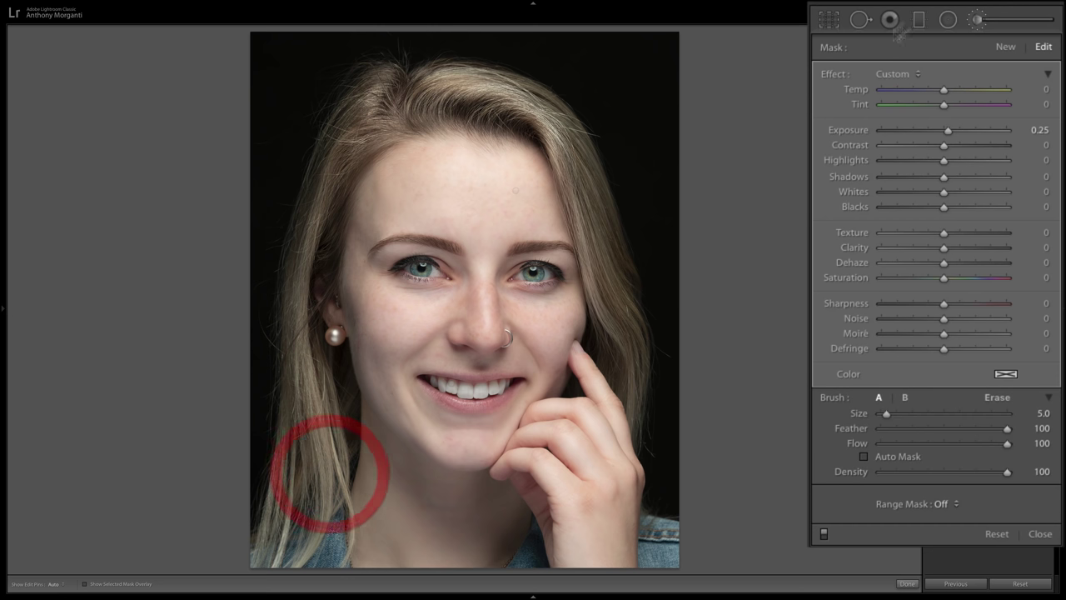
{"action": "mouse_move", "coordinate": [947, 130]}
{"action": "left_mouse_down"}
{"action": "mouse_move", "coordinate": [988, 132]}
{"action": "mouse_move", "coordinate": [946, 131]}
{"action": "left_mouse_up"}
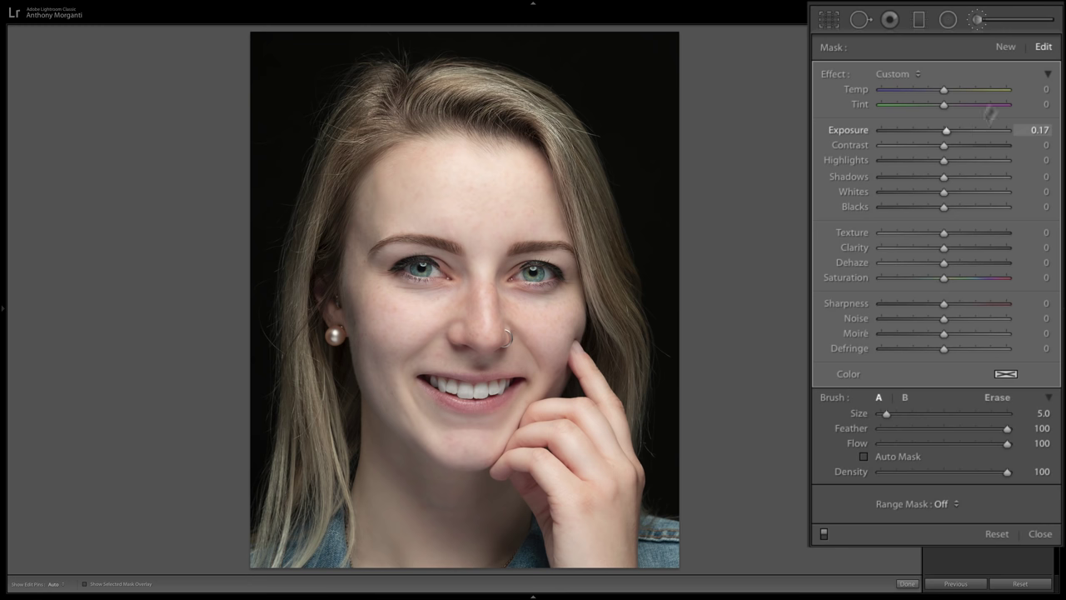
Step: Start a new brush mask for the under-eye areas with all effects zeroed except shadows at 74
{"action": "left_click", "coordinate": [1012, 48]}
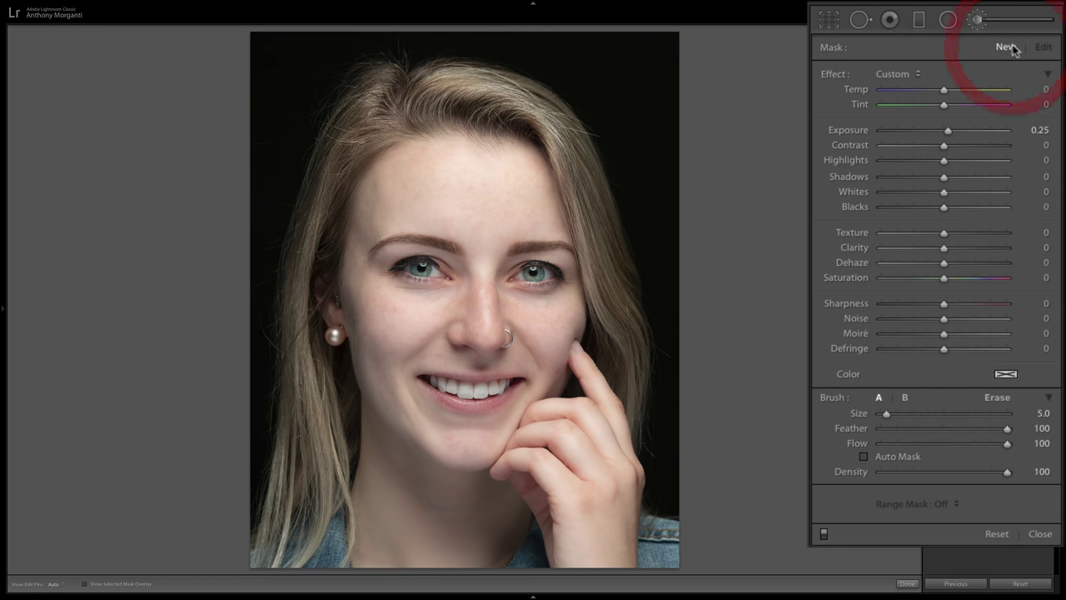
{"action": "double_click", "coordinate": [830, 75]}
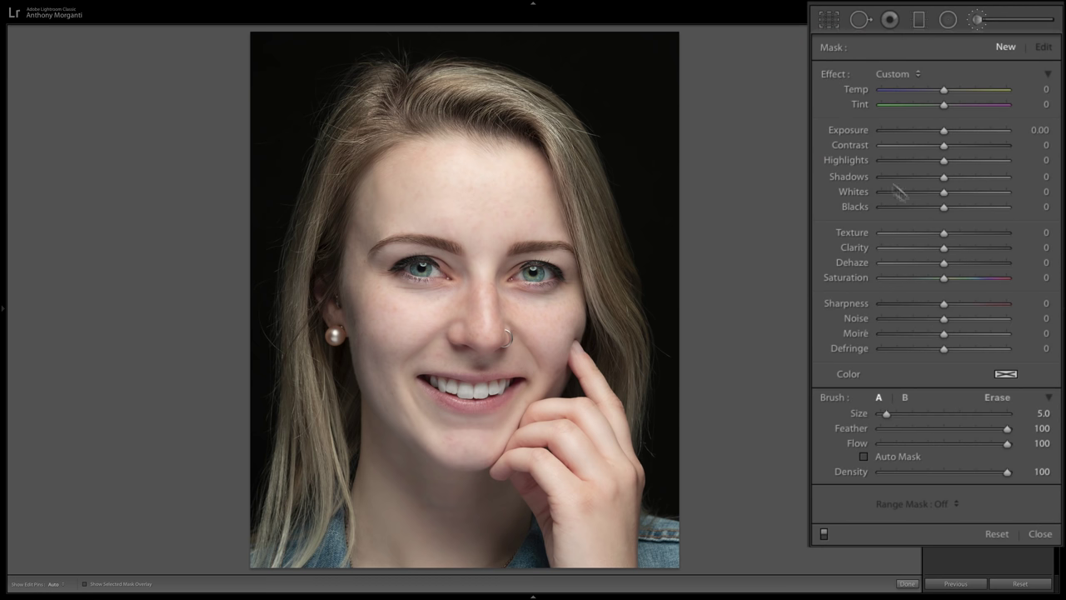
{"action": "left_click_drag", "start_coordinate": [946, 177], "coordinate": [989, 178]}
Step: Paint the shadow-lifting mask under both eyes with a brush size of 2
{"action": "scroll", "coordinate": [541, 293], "scroll_direction": "down", "scroll_amount": 3}
{"action": "key", "text": "h"}
{"action": "key", "text": "h"}
{"action": "left_click", "coordinate": [517, 292]}
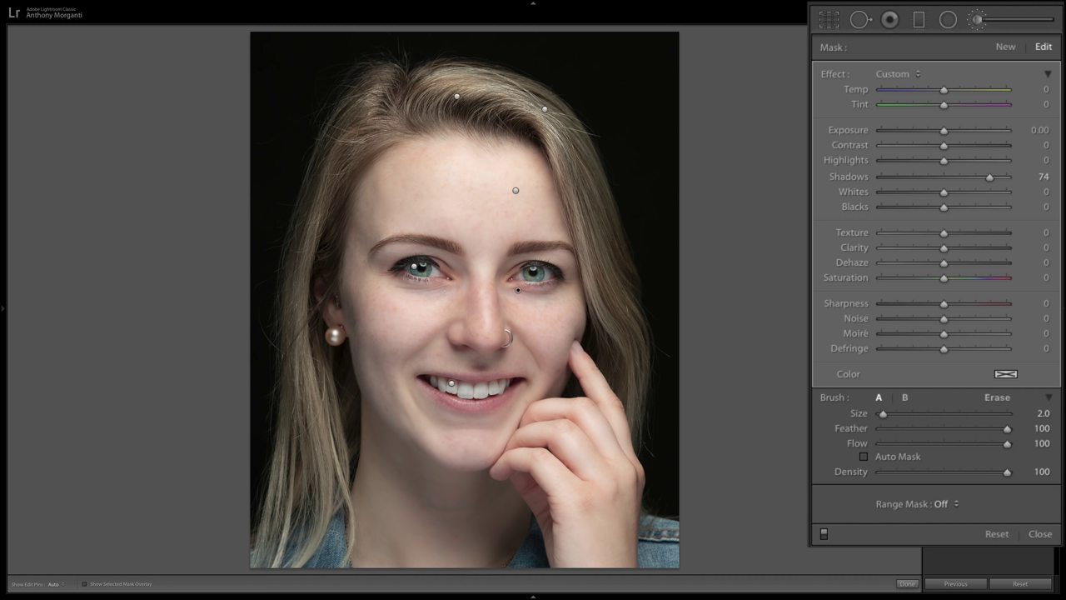
{"action": "key", "text": "h"}
{"action": "left_click", "coordinate": [442, 285]}
{"action": "key", "text": "h"}
{"action": "left_click", "coordinate": [393, 278]}
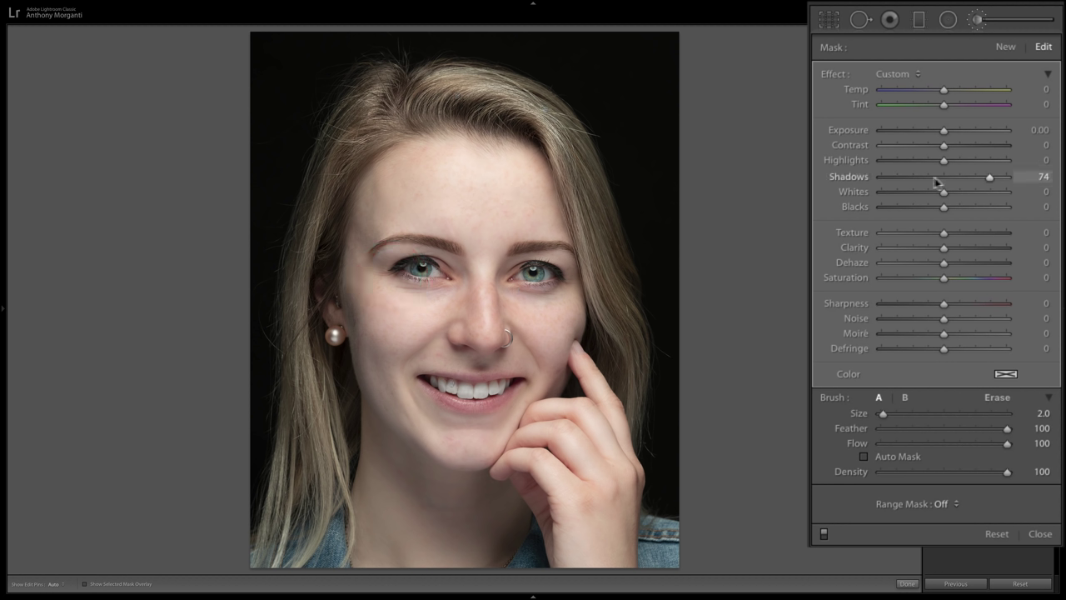
Step: Set the under-eye mask's shadows to 89 and blacks to 38, and compare with the brush adjustments off and on
{"action": "left_click_drag", "start_coordinate": [989, 181], "coordinate": [1000, 177]}
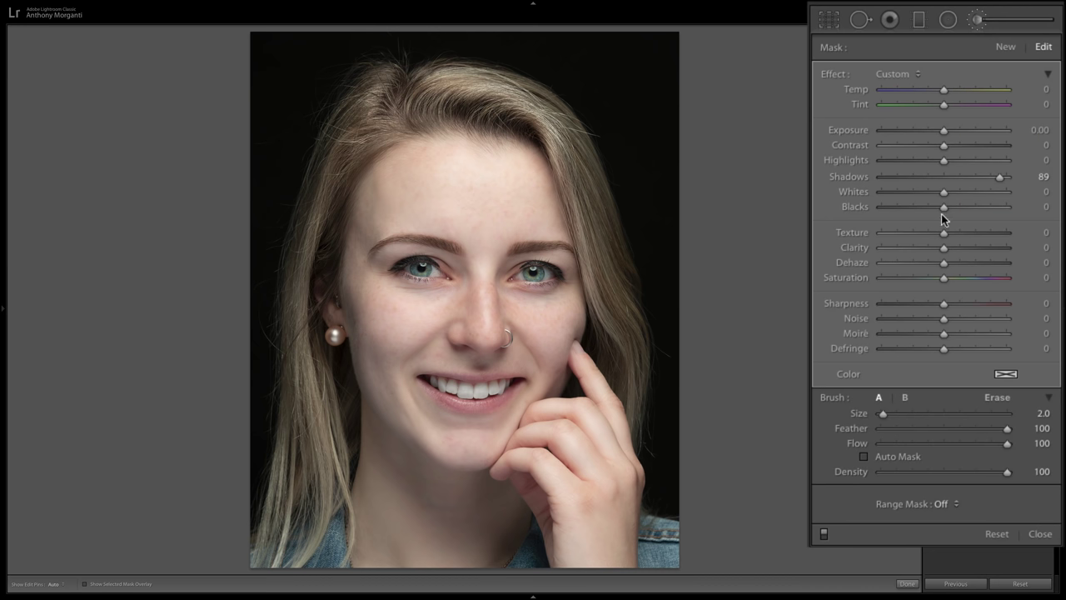
{"action": "left_click_drag", "start_coordinate": [941, 206], "coordinate": [965, 211]}
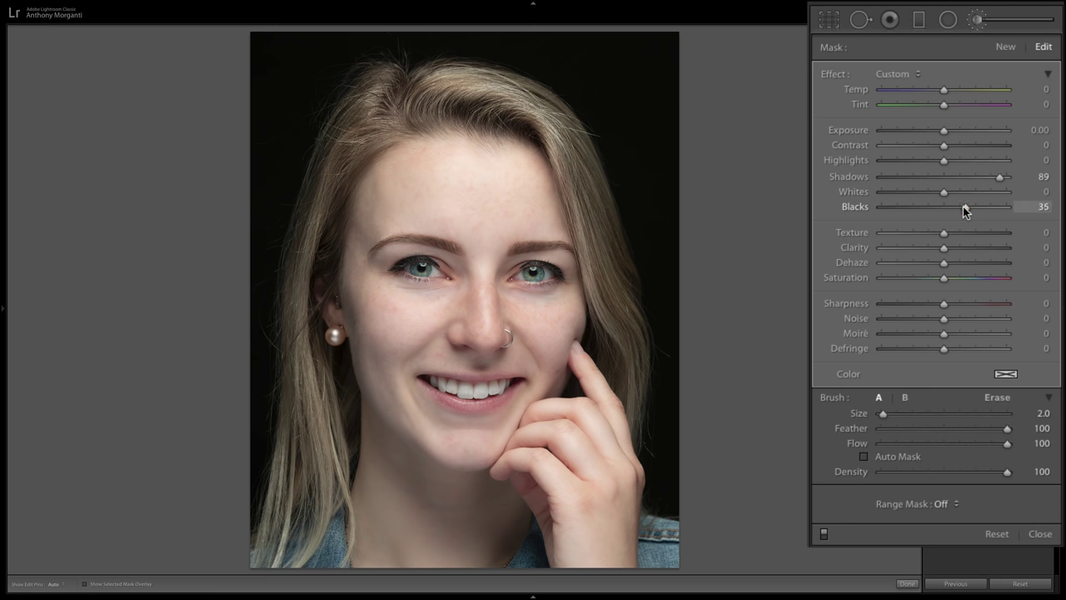
{"action": "left_click_drag", "start_coordinate": [964, 210], "coordinate": [966, 210]}
{"action": "left_click", "coordinate": [824, 533]}
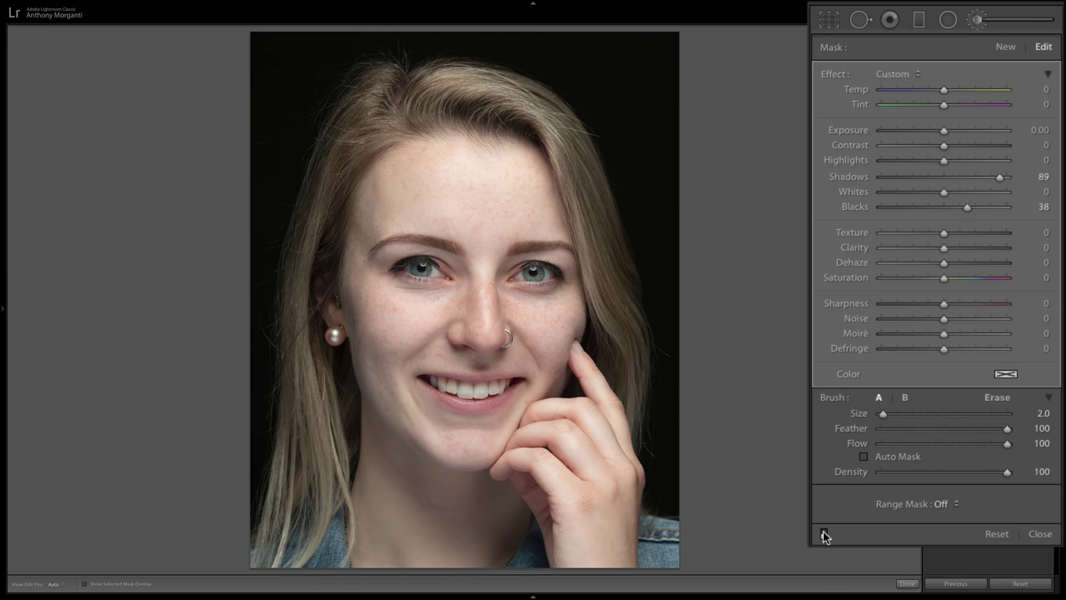
{"action": "left_click", "coordinate": [824, 534]}
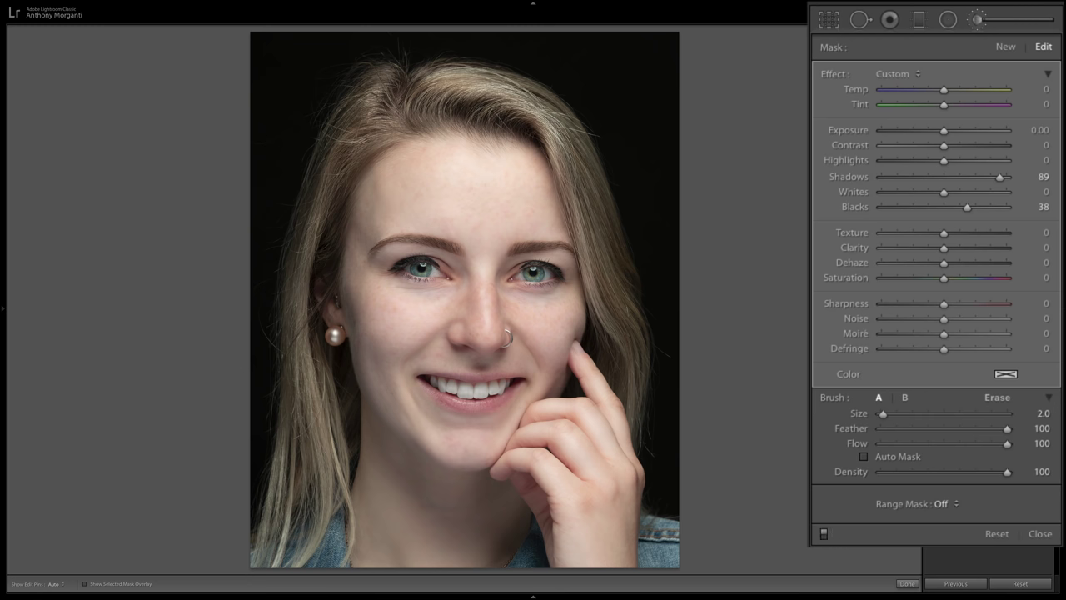
Step: Close the Adjustment Brush and compare the retouched portrait with its Before view
{"action": "left_click", "coordinate": [1009, 108]}
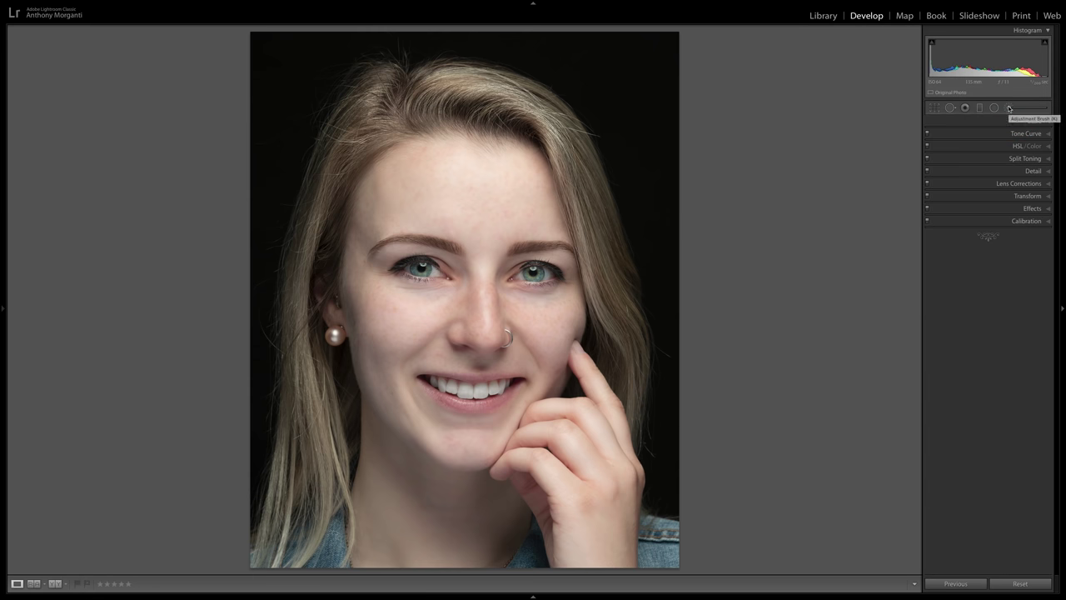
{"action": "key", "text": "backslash"}
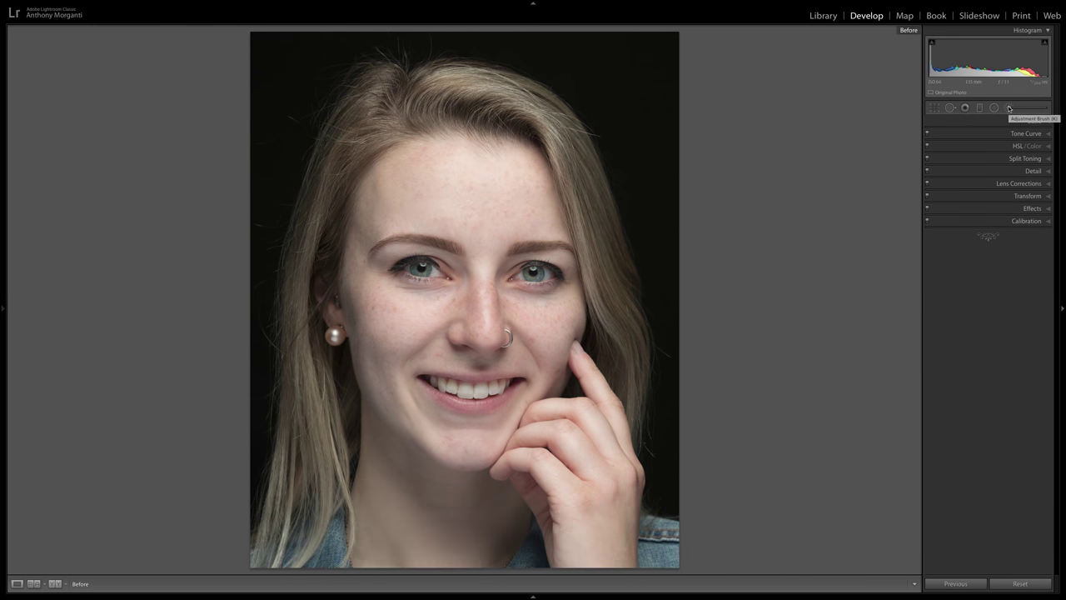
{"action": "key", "text": "backslash"}
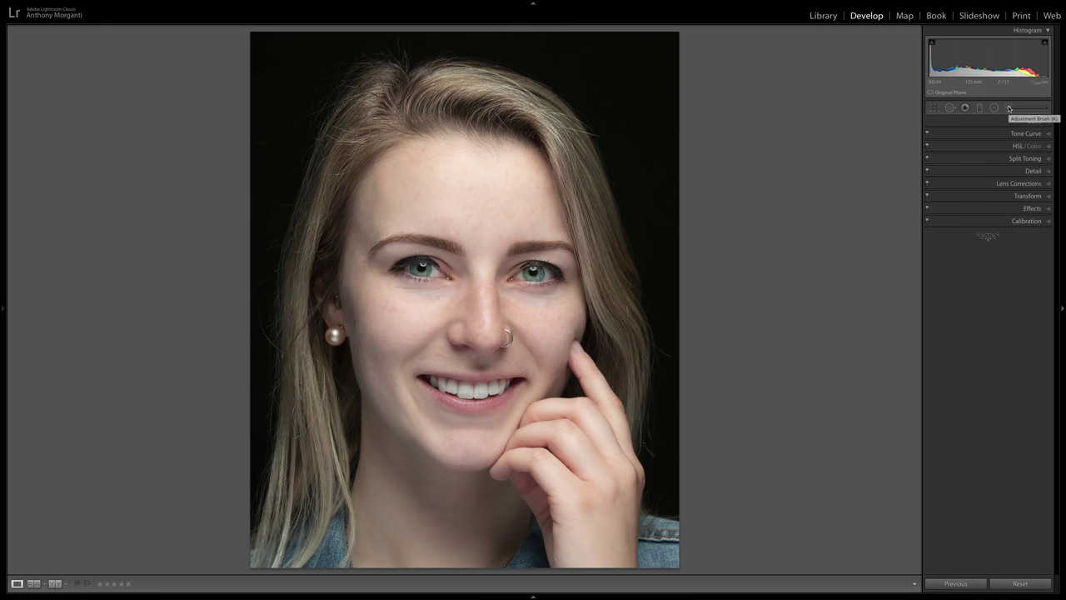
{"action": "key", "text": "backslash"}
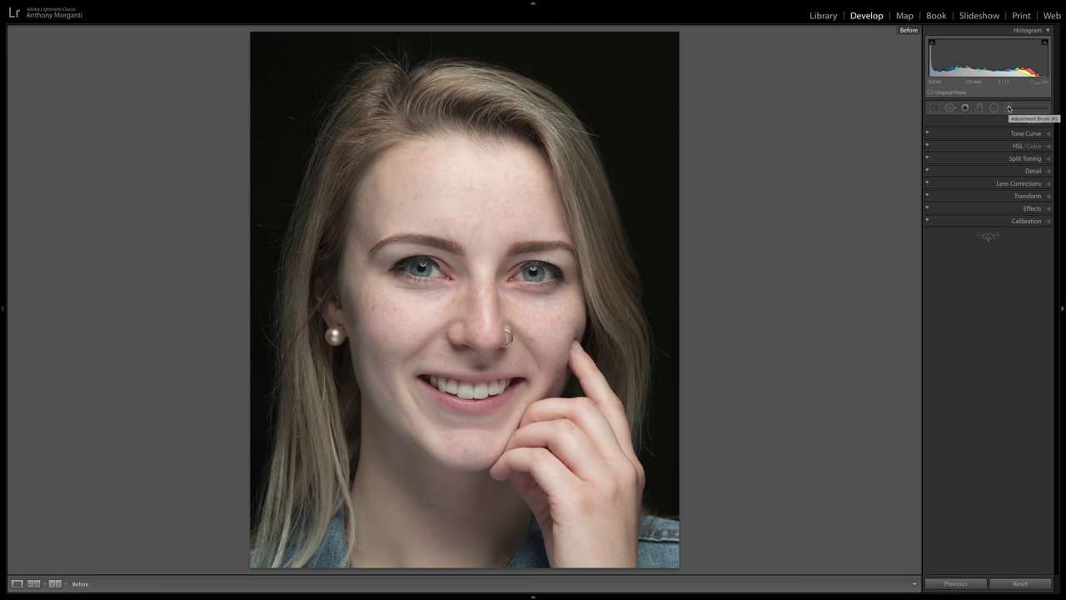
{"action": "key", "text": "backslash"}
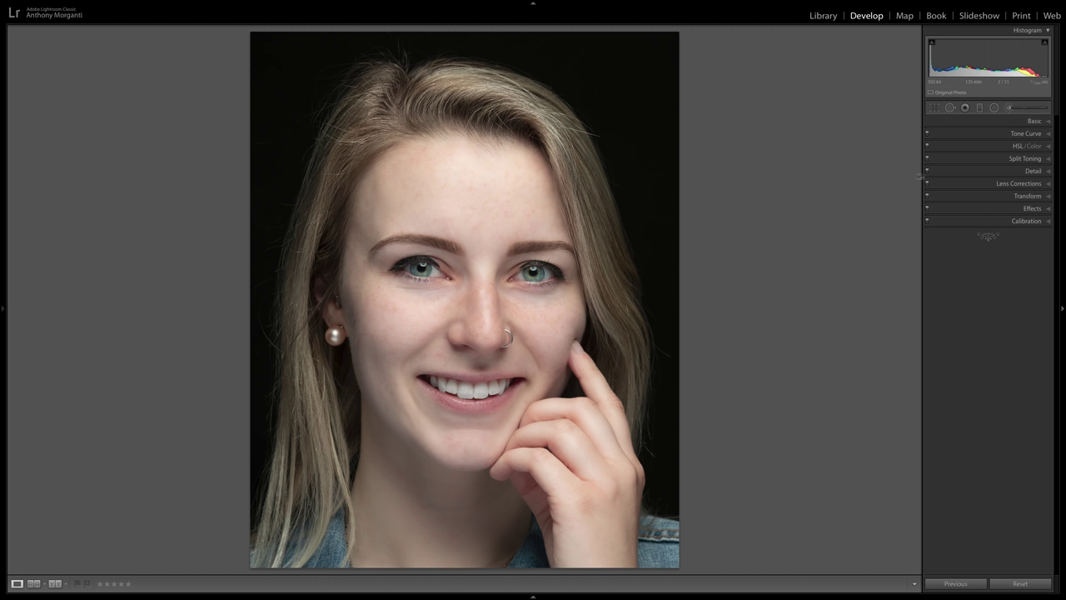
Step: Set the whole photo's highlights to -5 and whites to -11 in the Basic adjustments
{"action": "left_click", "coordinate": [1032, 121]}
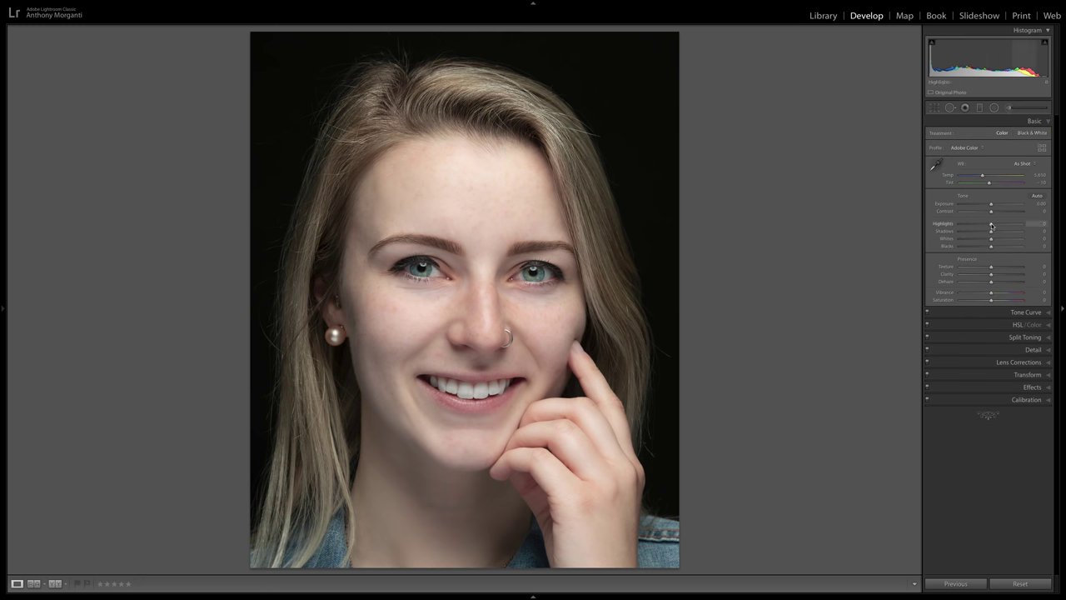
{"action": "mouse_move", "coordinate": [991, 225]}
{"action": "left_mouse_down"}
{"action": "mouse_move", "coordinate": [960, 226]}
{"action": "mouse_move", "coordinate": [991, 227]}
{"action": "left_mouse_up"}
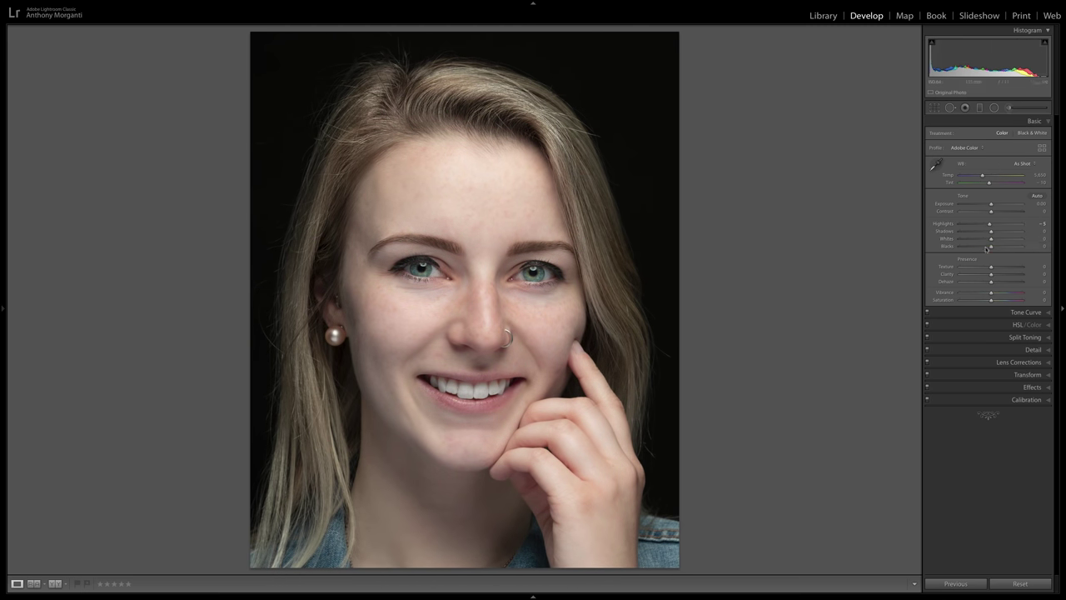
{"action": "left_click_drag", "start_coordinate": [991, 239], "coordinate": [988, 239]}
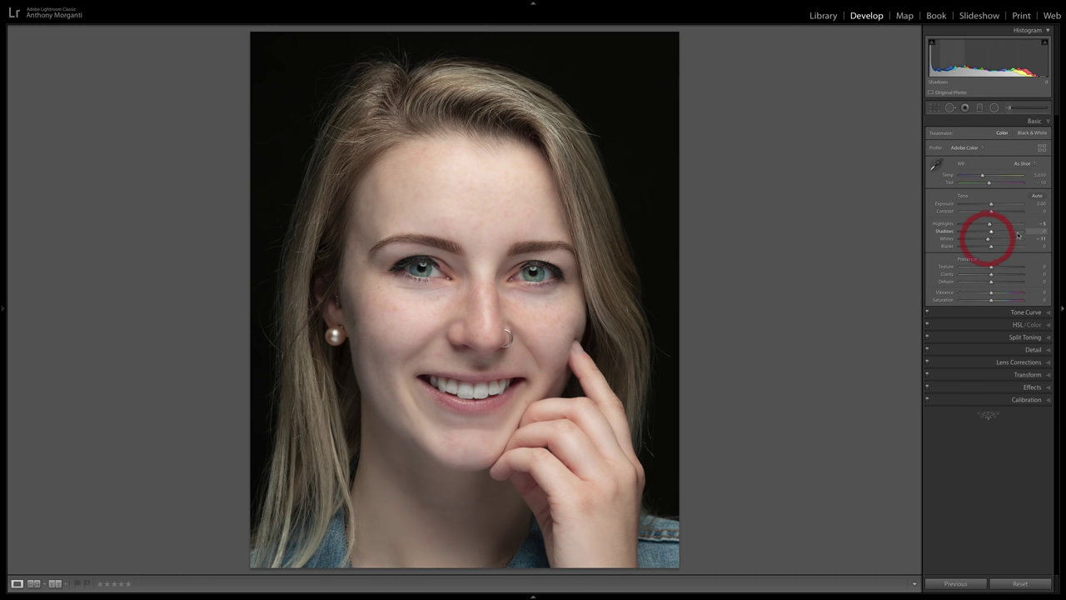
{"action": "left_click", "coordinate": [1034, 121]}
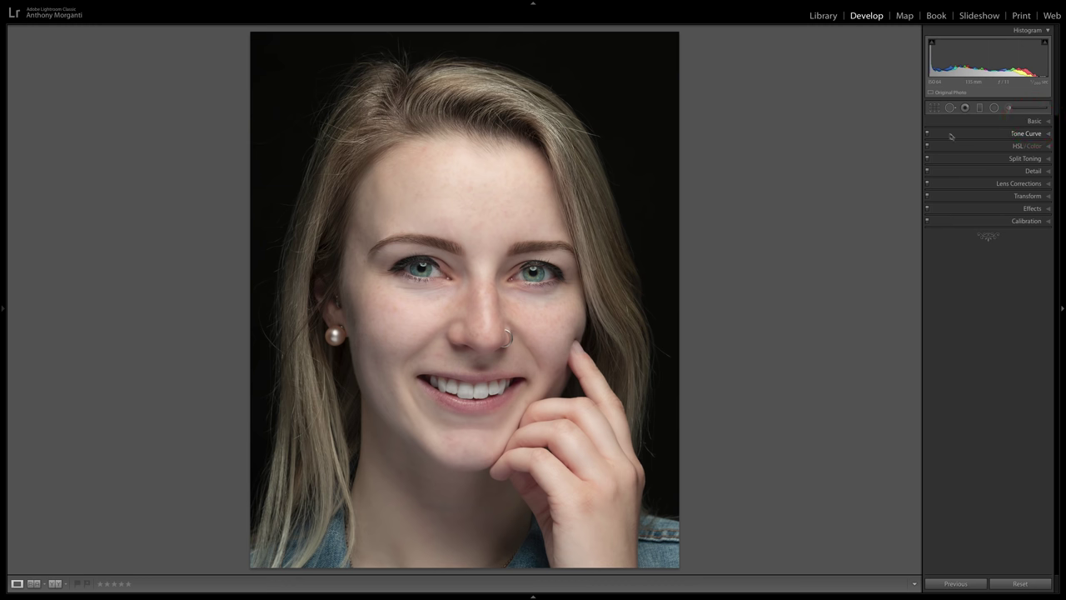
Step: Reopen the teeth-whitening brush mask and set its saturation to -43 and exposure to 0.04
{"action": "left_click", "coordinate": [1008, 107]}
{"action": "mouse_move", "coordinate": [478, 392]}
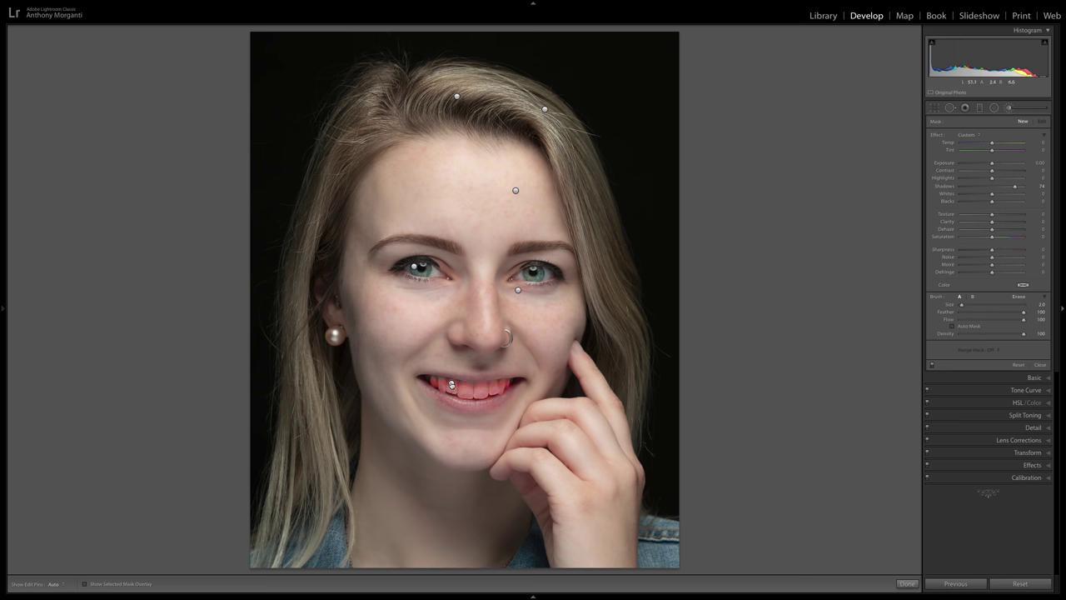
{"action": "left_click", "coordinate": [452, 385]}
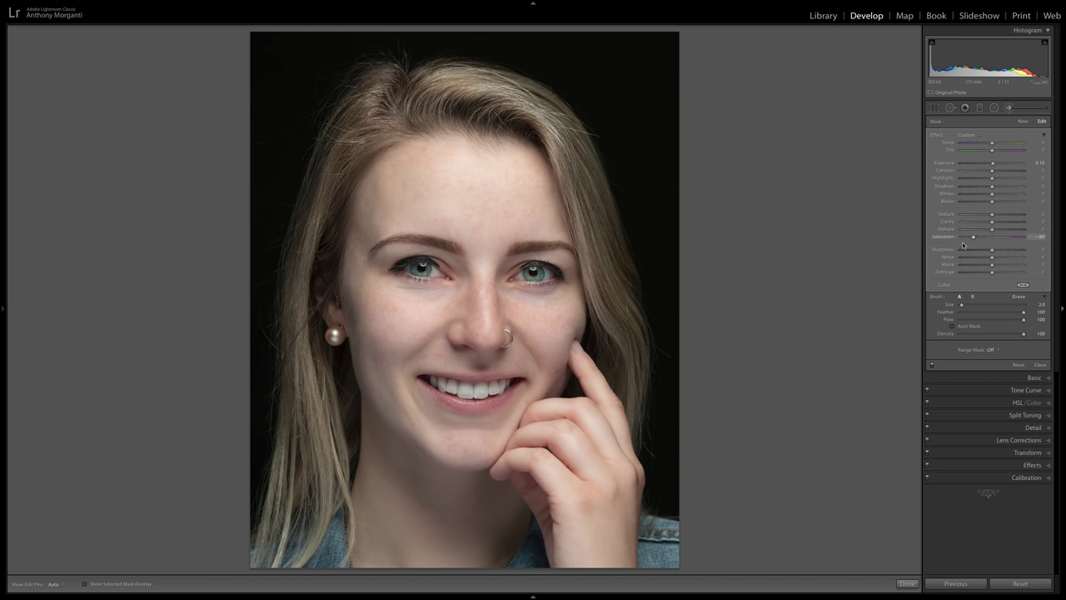
{"action": "left_click_drag", "start_coordinate": [972, 238], "coordinate": [980, 237]}
{"action": "left_click_drag", "start_coordinate": [992, 163], "coordinate": [991, 166]}
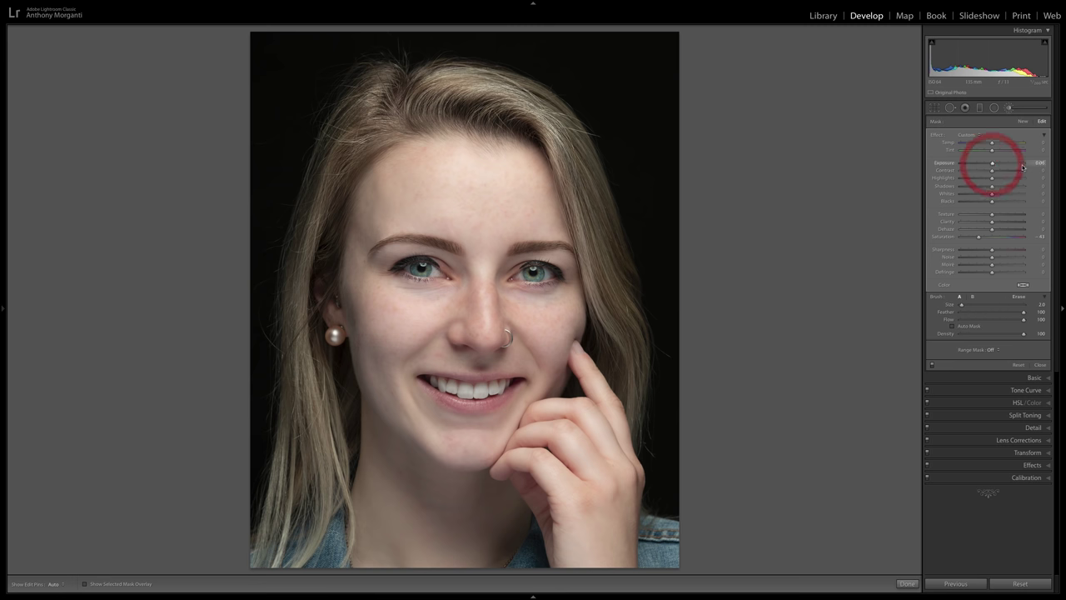
{"action": "left_click", "coordinate": [1011, 108]}
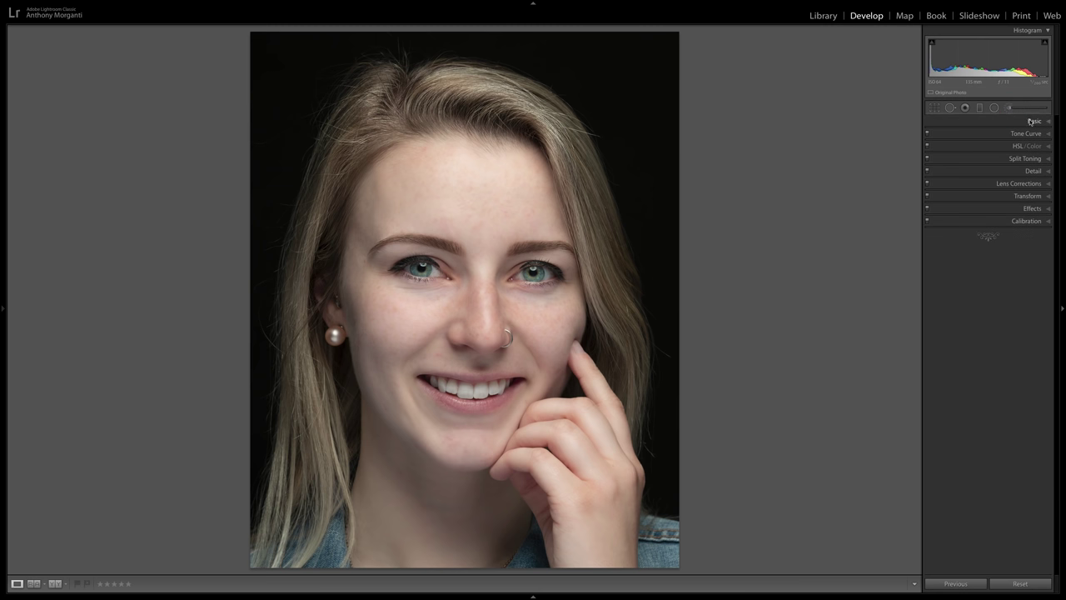
Step: Reset the whole photo's whites and highlights to 0 in the Basic adjustments
{"action": "left_click", "coordinate": [1030, 121]}
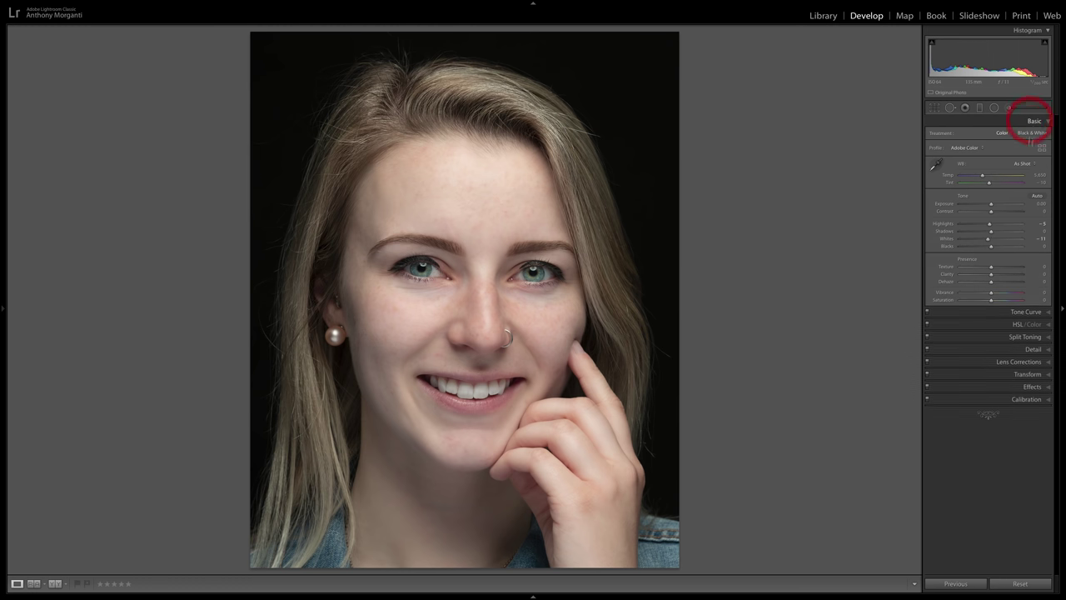
{"action": "double_click", "coordinate": [947, 239]}
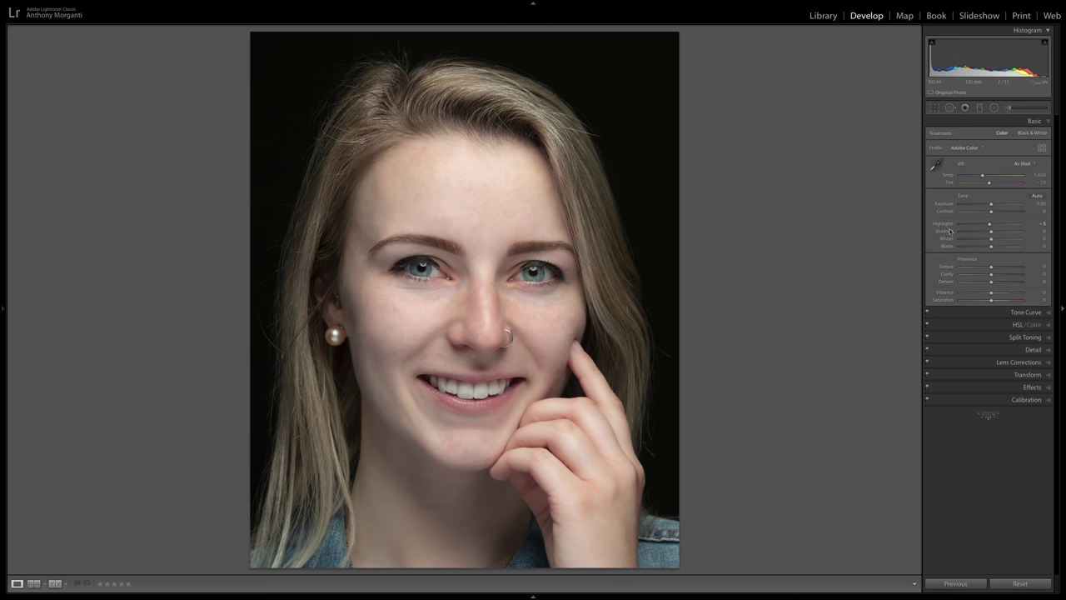
{"action": "double_click", "coordinate": [948, 223]}
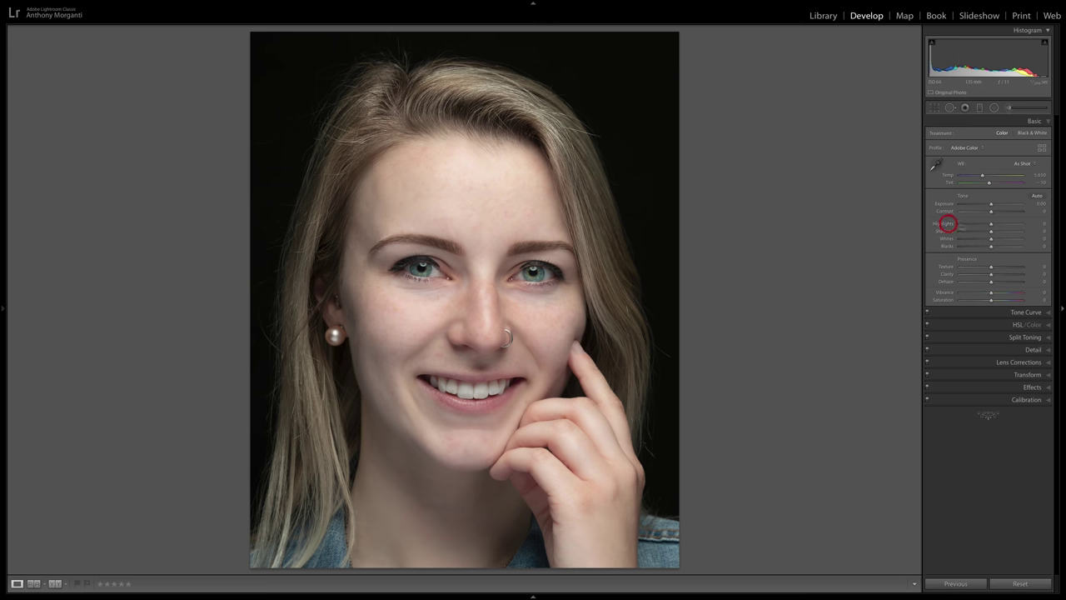
{"action": "left_click", "coordinate": [1033, 122]}
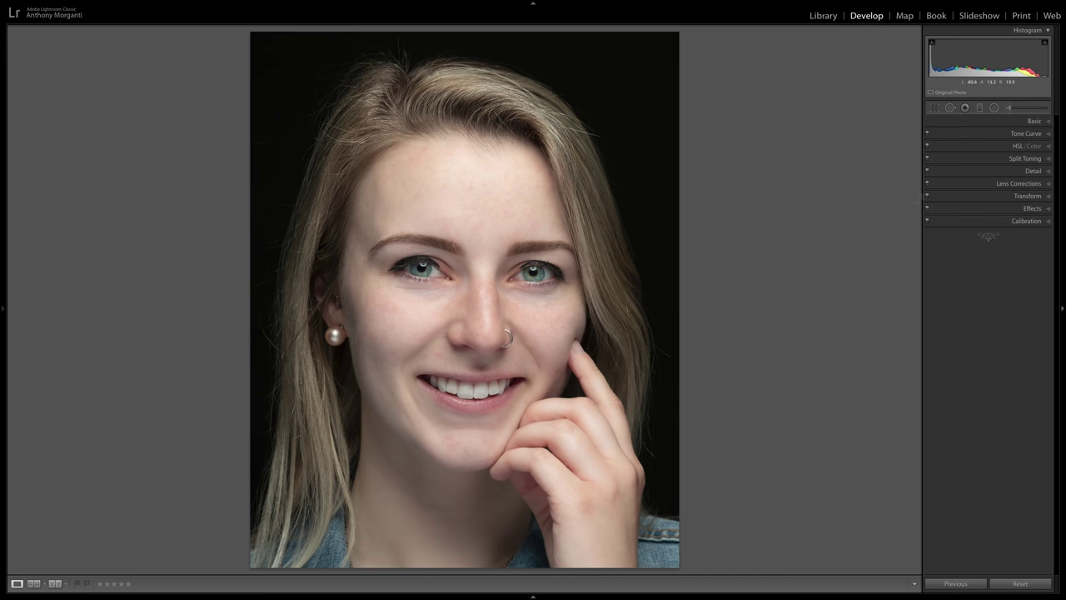